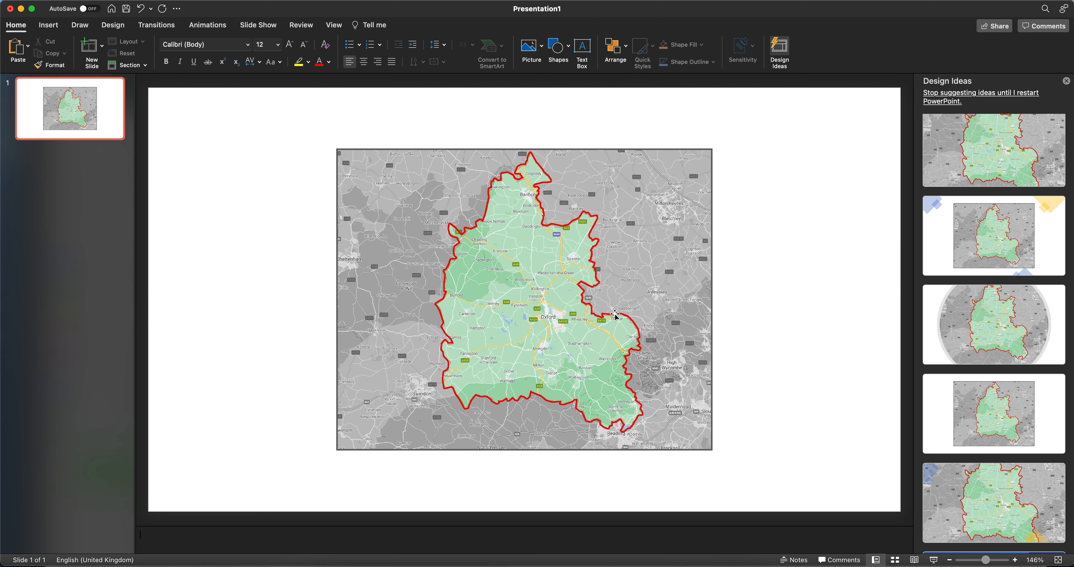
Enlarge the map picture proportionally to nearly the slide's height and move it to the right side of the slide
{"action": "left_click", "coordinate": [1066, 81]}
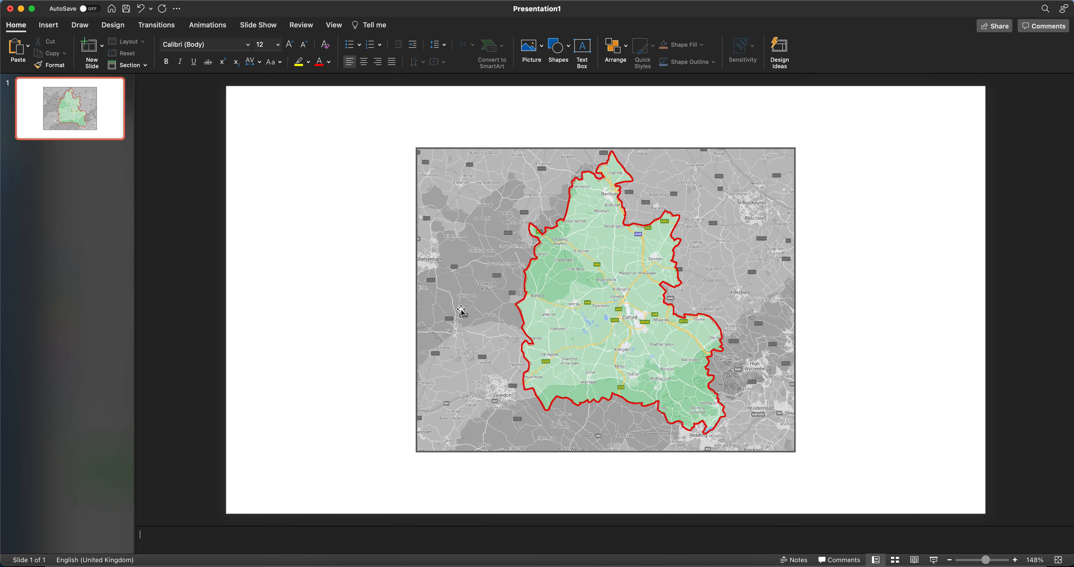
{"action": "left_click", "coordinate": [431, 197]}
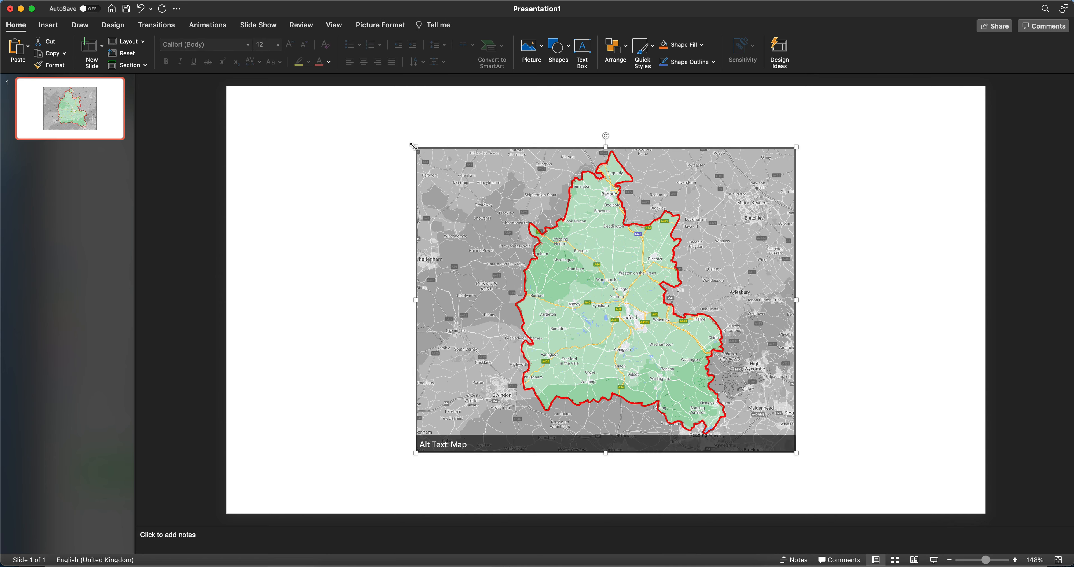
{"action": "left_click_drag", "start_coordinate": [412, 145], "coordinate": [370, 110]}
{"action": "left_click_drag", "start_coordinate": [795, 455], "coordinate": [831, 481]}
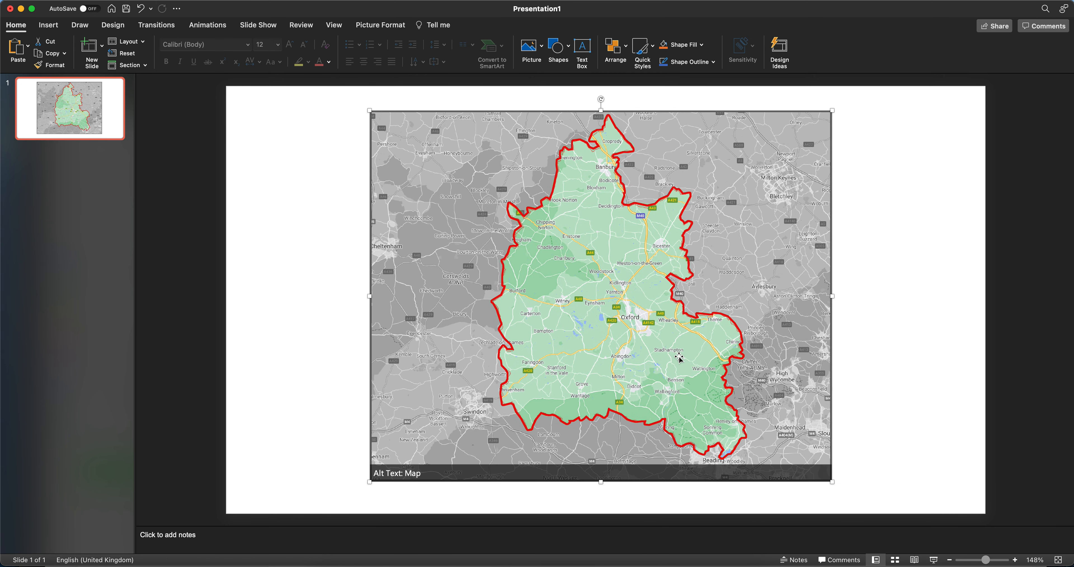
{"action": "left_click_drag", "start_coordinate": [624, 336], "coordinate": [738, 342]}
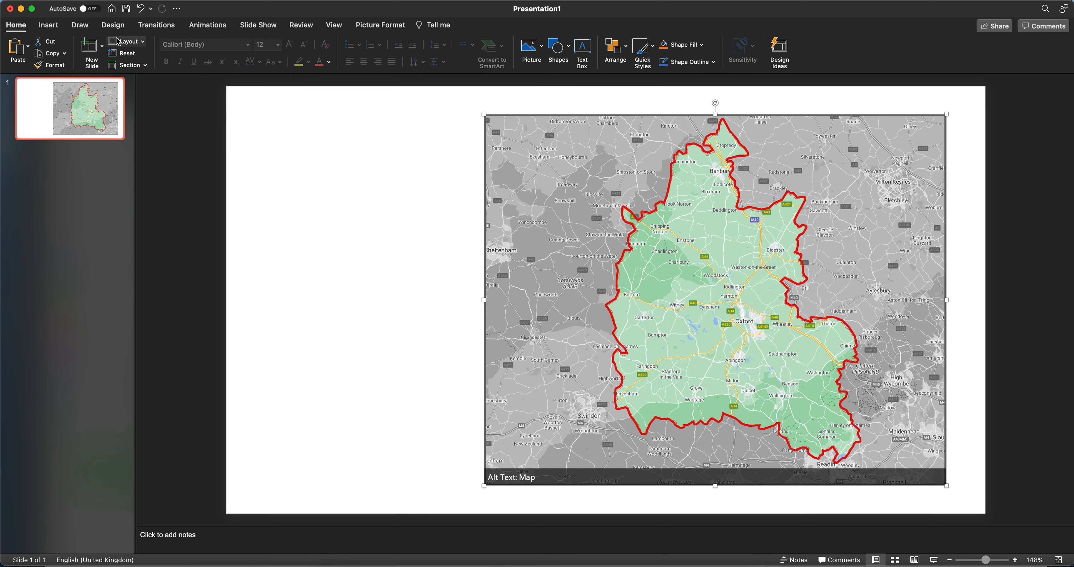
Insert the solid college building icon from the stock icons and place it over Oxford on the map at about 1.2 cm
{"action": "left_click", "coordinate": [52, 27]}
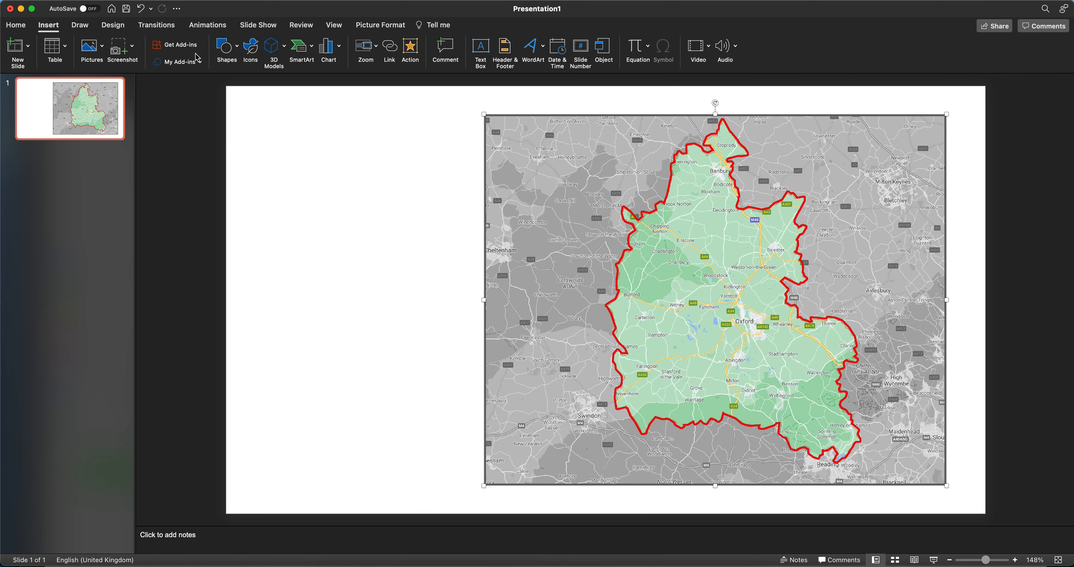
{"action": "left_click", "coordinate": [250, 50]}
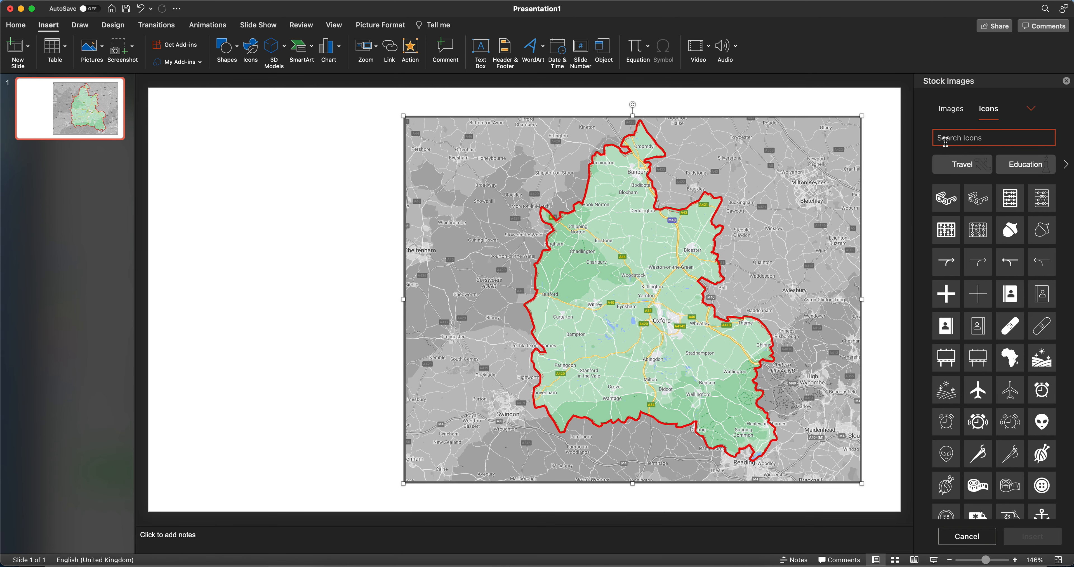
{"action": "type", "text": "college"}
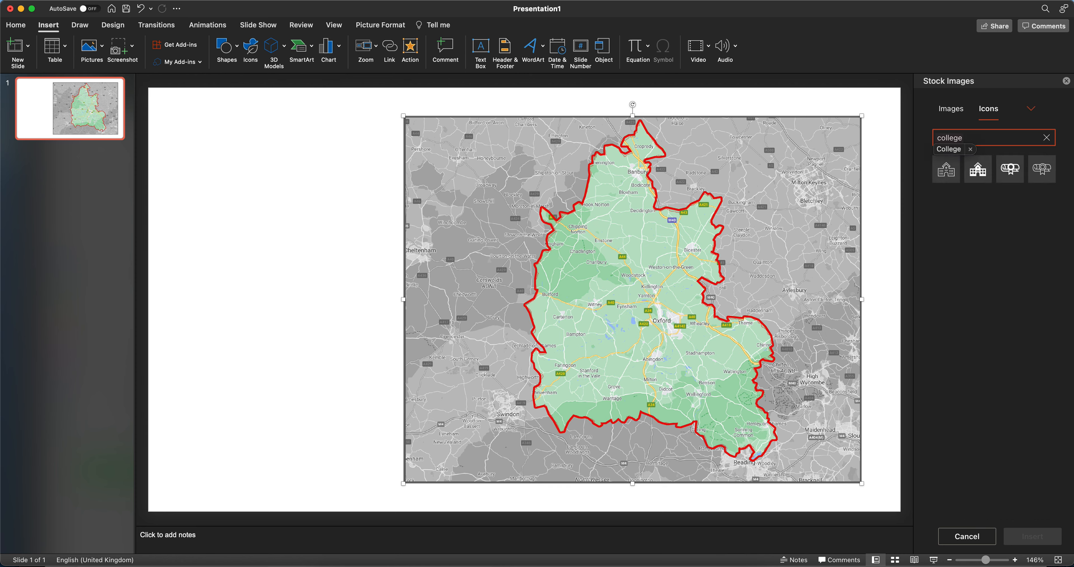
{"action": "left_click", "coordinate": [975, 174]}
{"action": "left_click", "coordinate": [1046, 536]}
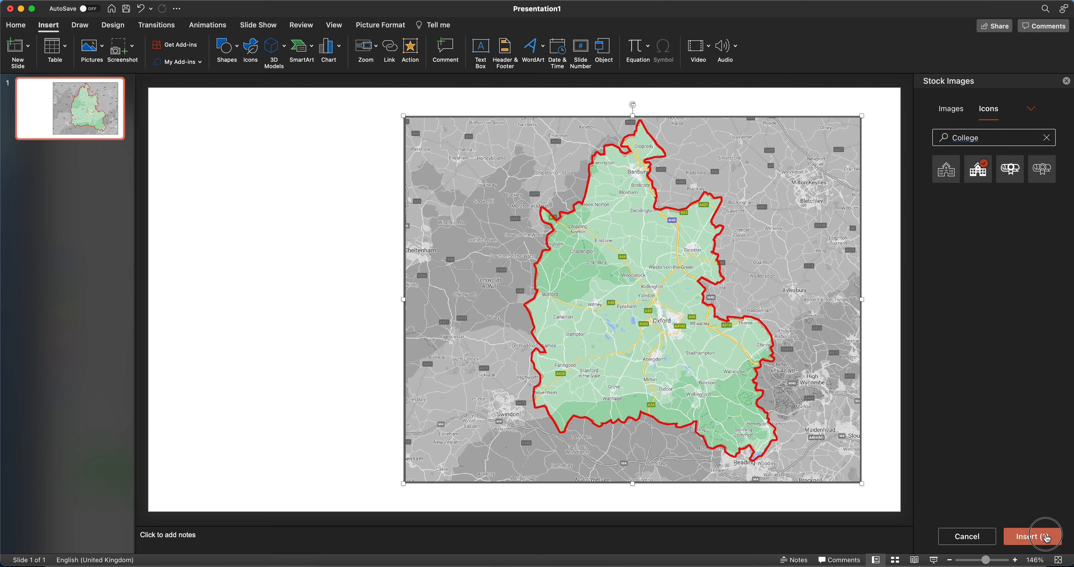
{"action": "left_click_drag", "start_coordinate": [523, 298], "coordinate": [662, 303]}
{"action": "left_click_drag", "start_coordinate": [689, 336], "coordinate": [662, 312]}
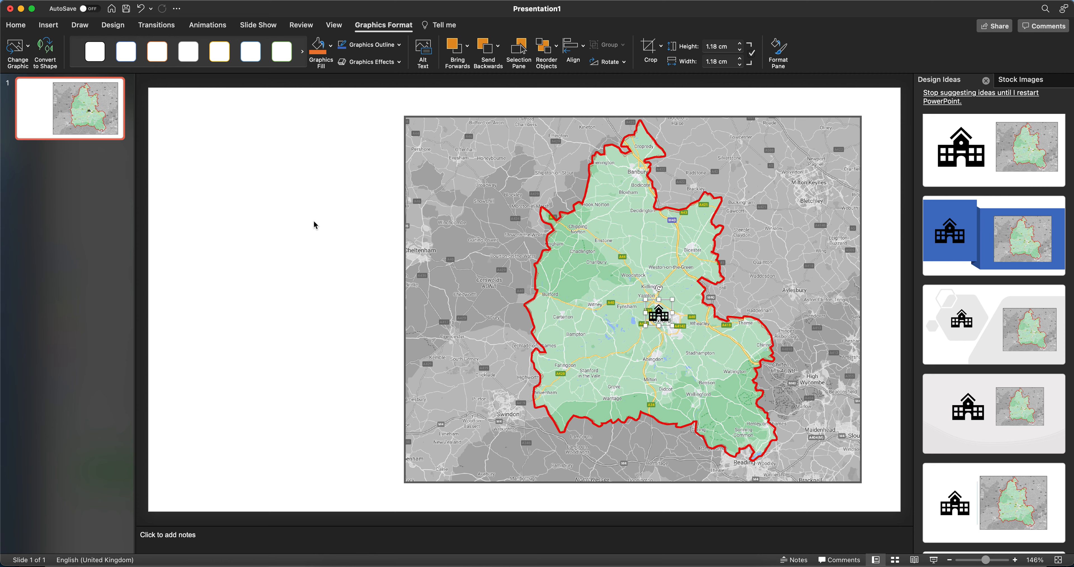
{"action": "left_click", "coordinate": [283, 286]}
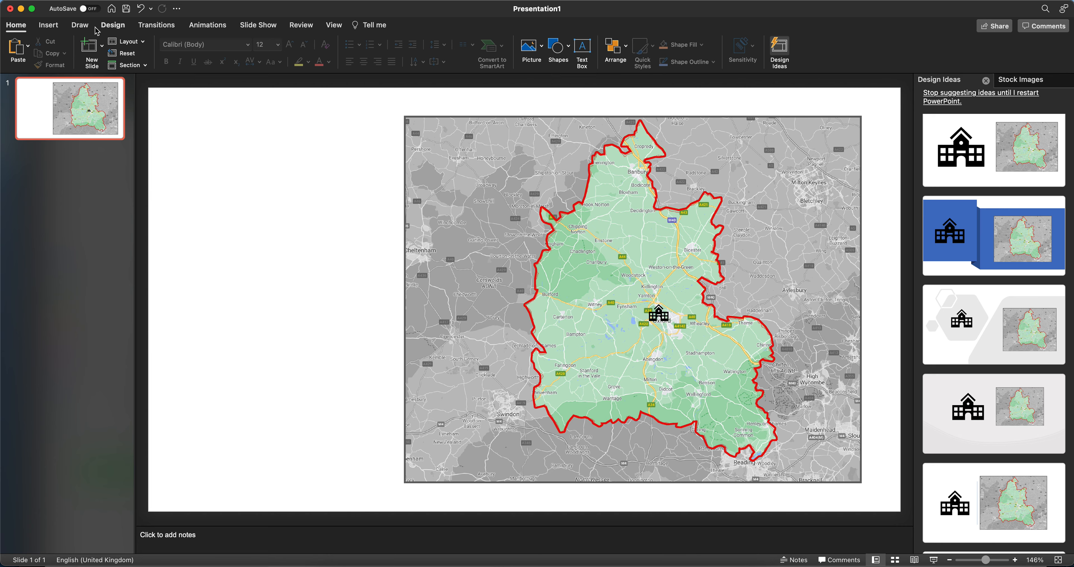
{"action": "left_click", "coordinate": [50, 27]}
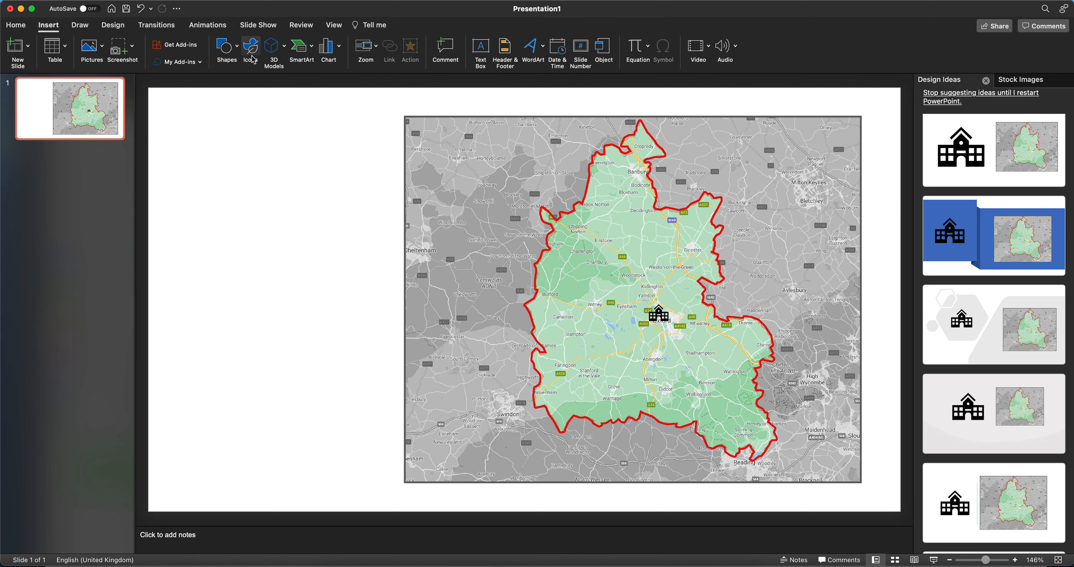
{"action": "left_click", "coordinate": [227, 49]}
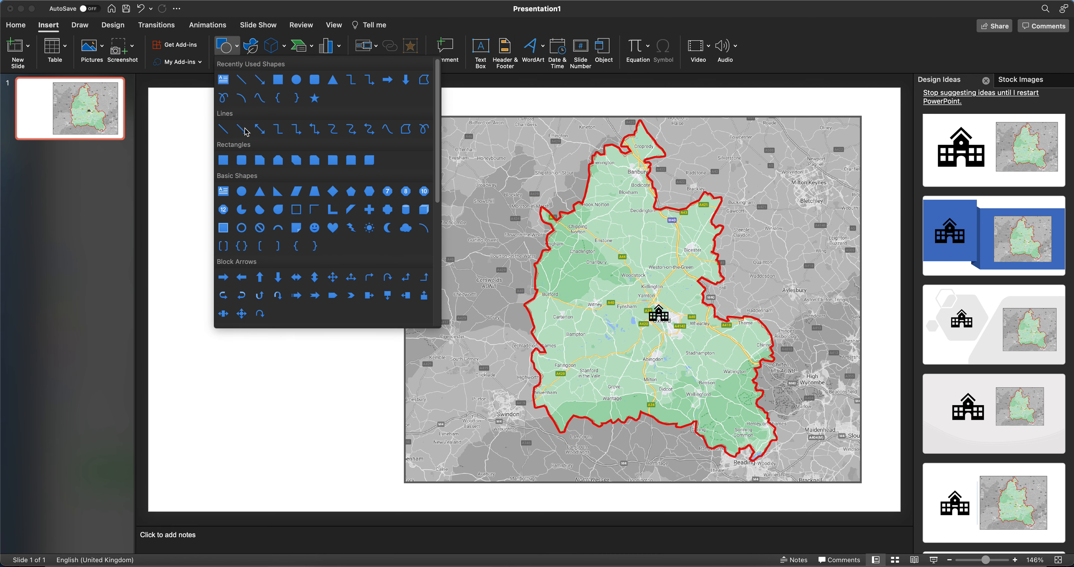
{"action": "left_click", "coordinate": [296, 87]}
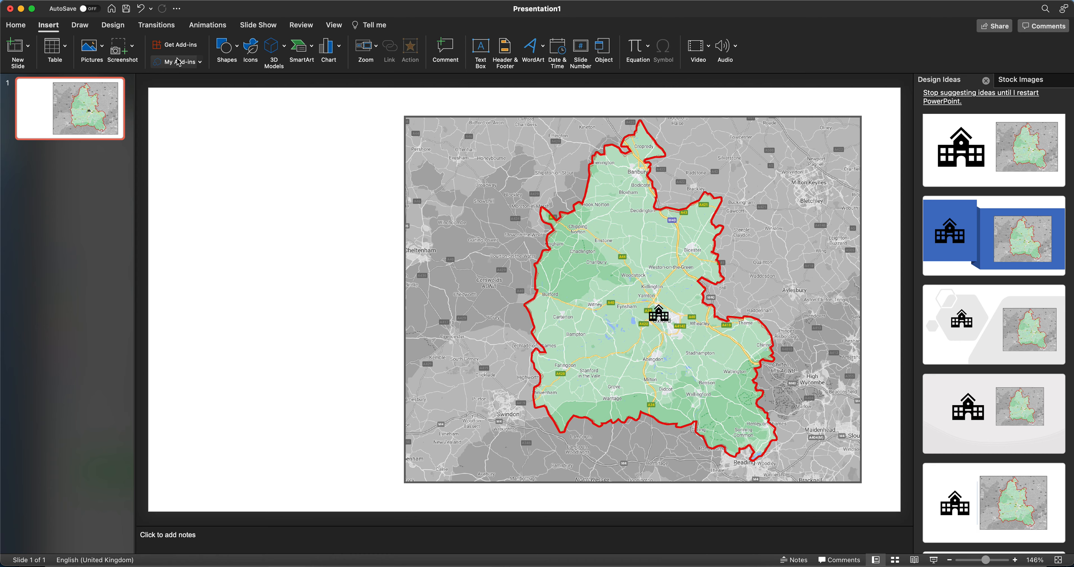
{"action": "left_click", "coordinate": [60, 30]}
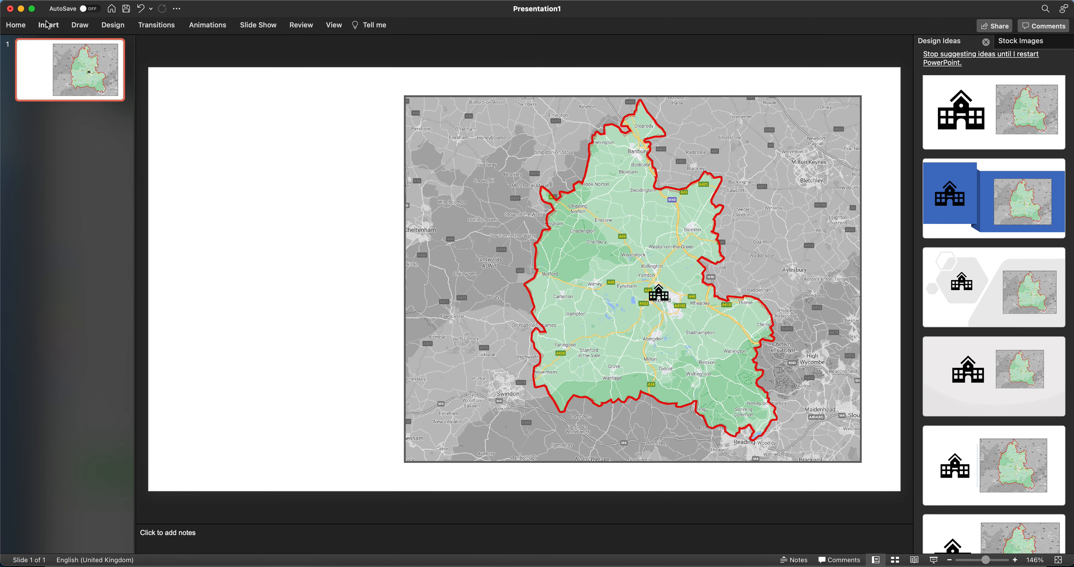
Draw a circle about 1.8 cm in diameter in the slide's upper-left blank area and remove its outline
{"action": "left_click", "coordinate": [49, 26]}
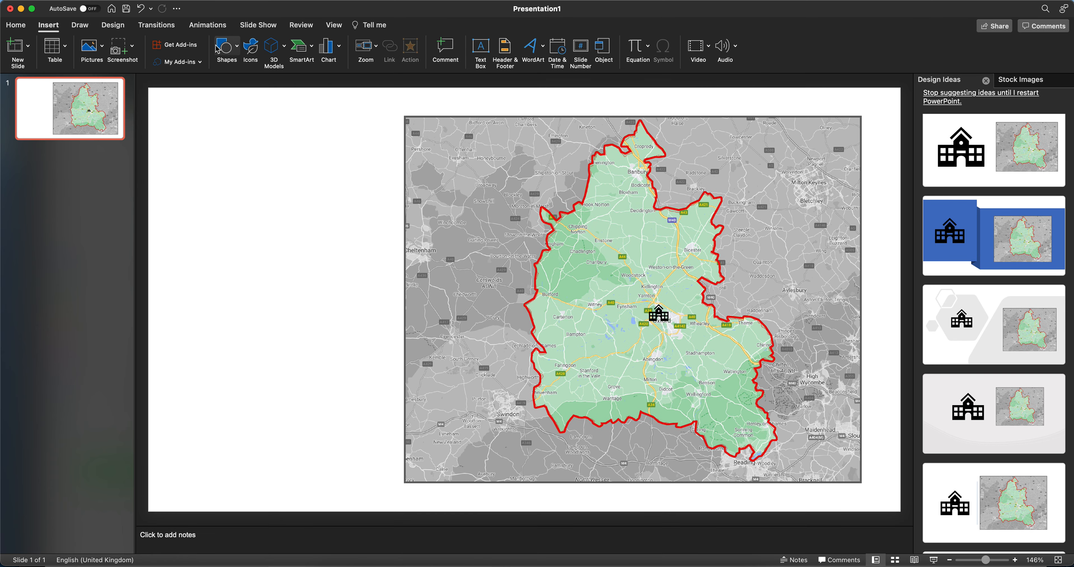
{"action": "left_click", "coordinate": [230, 50]}
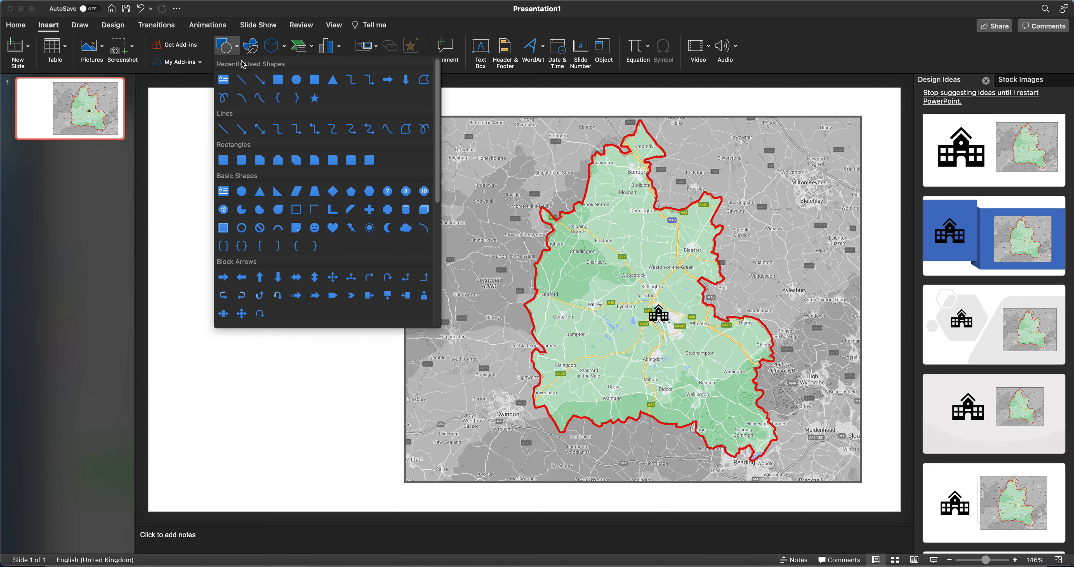
{"action": "left_click", "coordinate": [295, 80]}
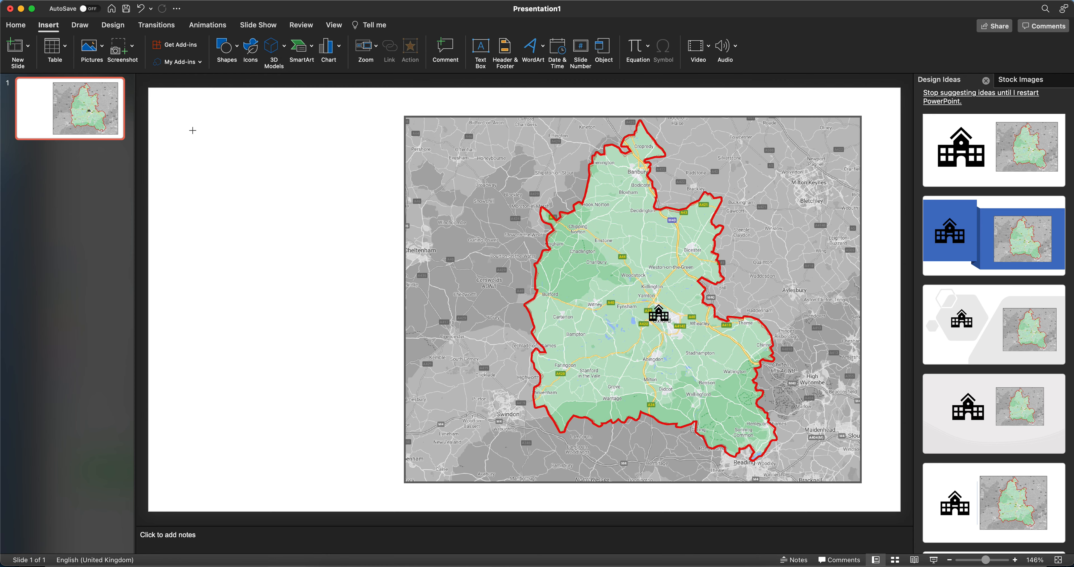
{"action": "left_click_drag", "start_coordinate": [192, 130], "coordinate": [240, 164]}
{"action": "left_click", "coordinate": [508, 44]}
{"action": "left_click", "coordinate": [505, 43]}
{"action": "left_click", "coordinate": [484, 65]}
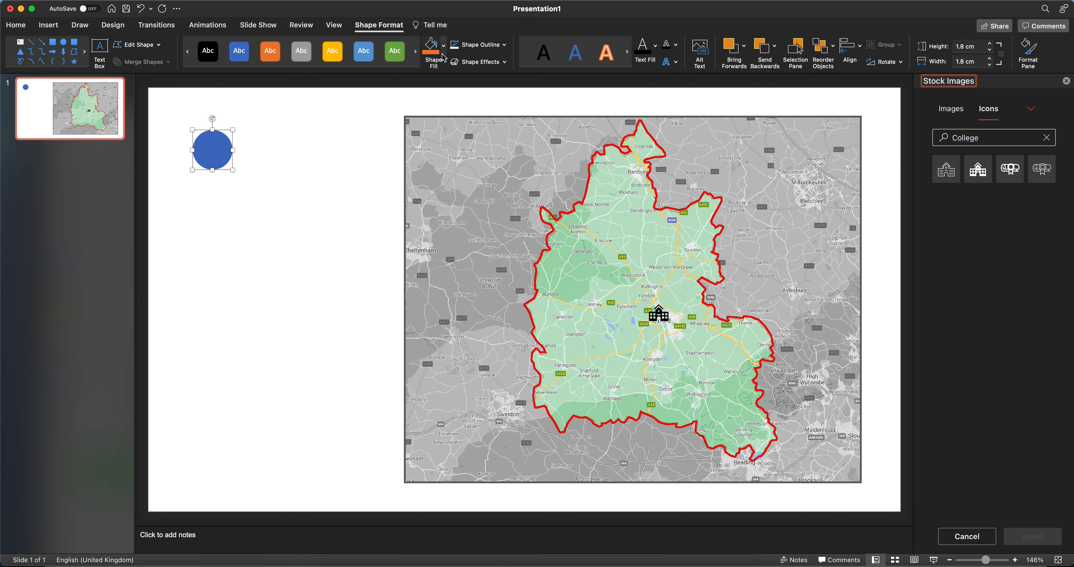
Duplicate the blue circle and place the copy directly below the original, vertically aligned with it
{"action": "left_click", "coordinate": [256, 156]}
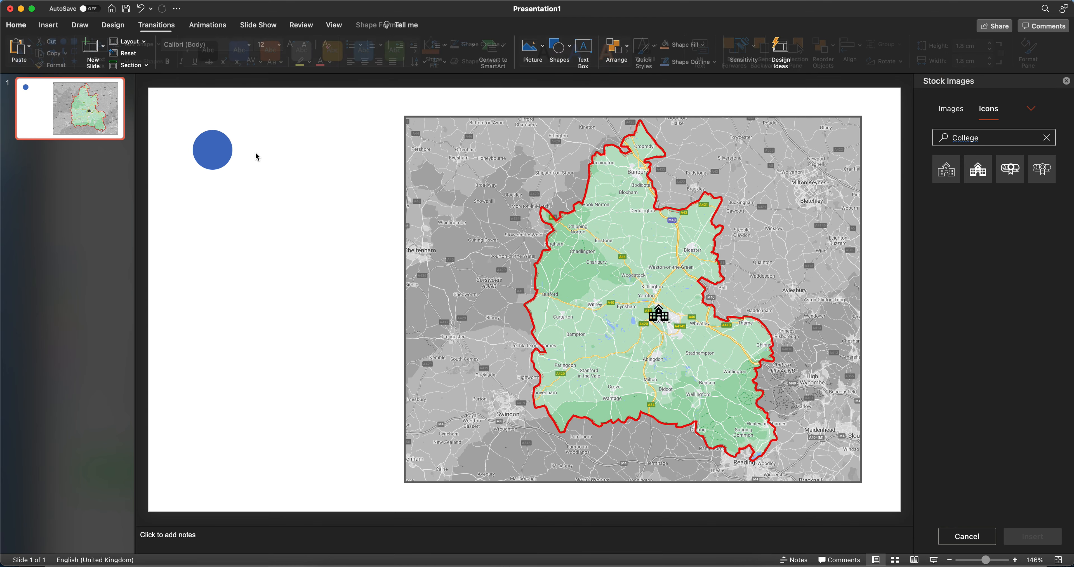
{"action": "left_click", "coordinate": [218, 152]}
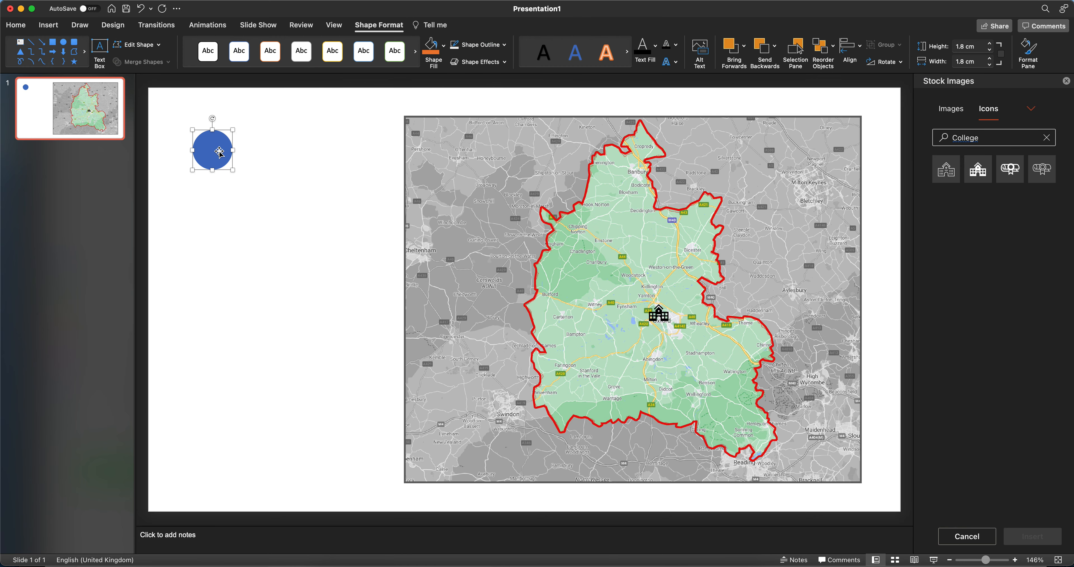
{"action": "left_click_drag", "start_coordinate": [219, 153], "coordinate": [219, 203]}
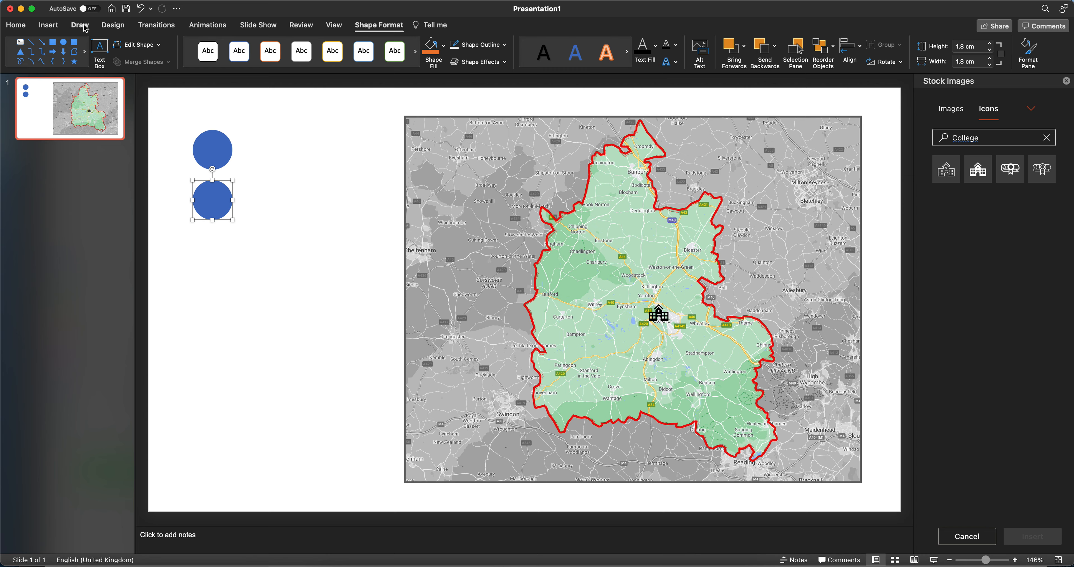
Search the stock icons for "bus" and insert the solid bus icon on the slide
{"action": "left_click", "coordinate": [49, 25]}
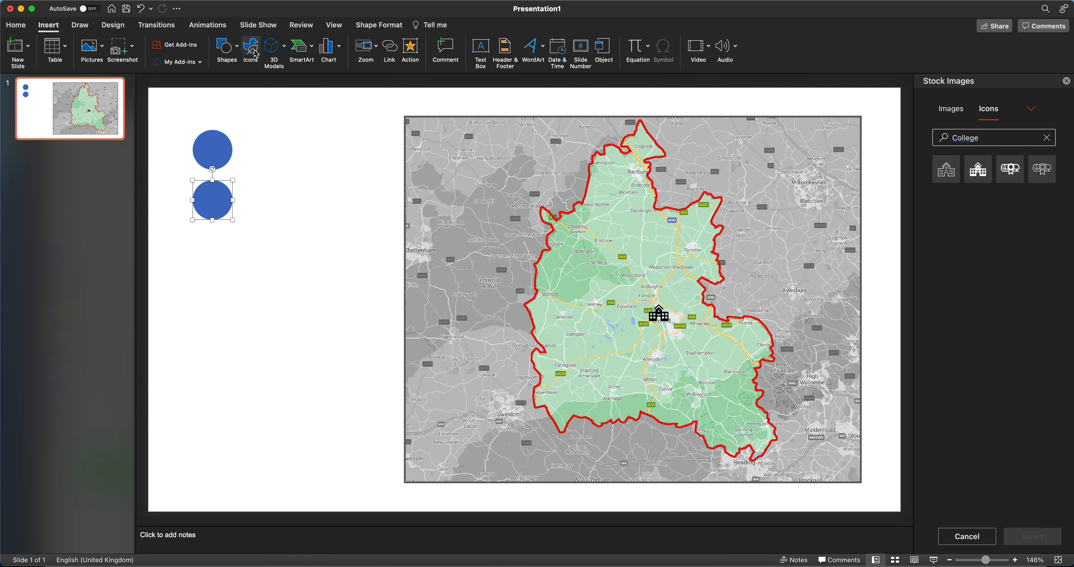
{"action": "left_click_drag", "start_coordinate": [994, 138], "coordinate": [926, 139]}
{"action": "type", "text": "bus"}
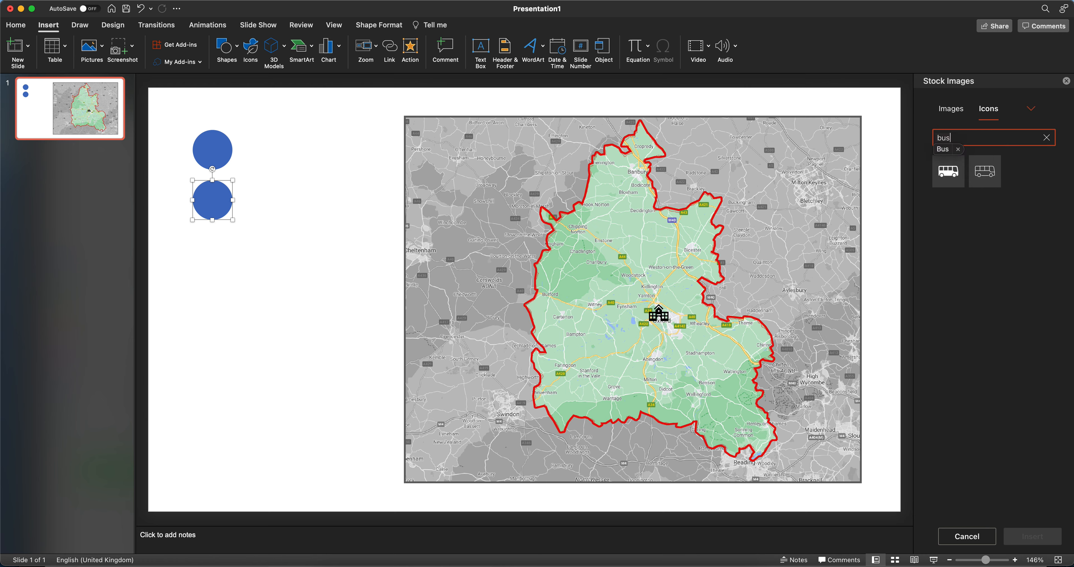
{"action": "left_click", "coordinate": [952, 171]}
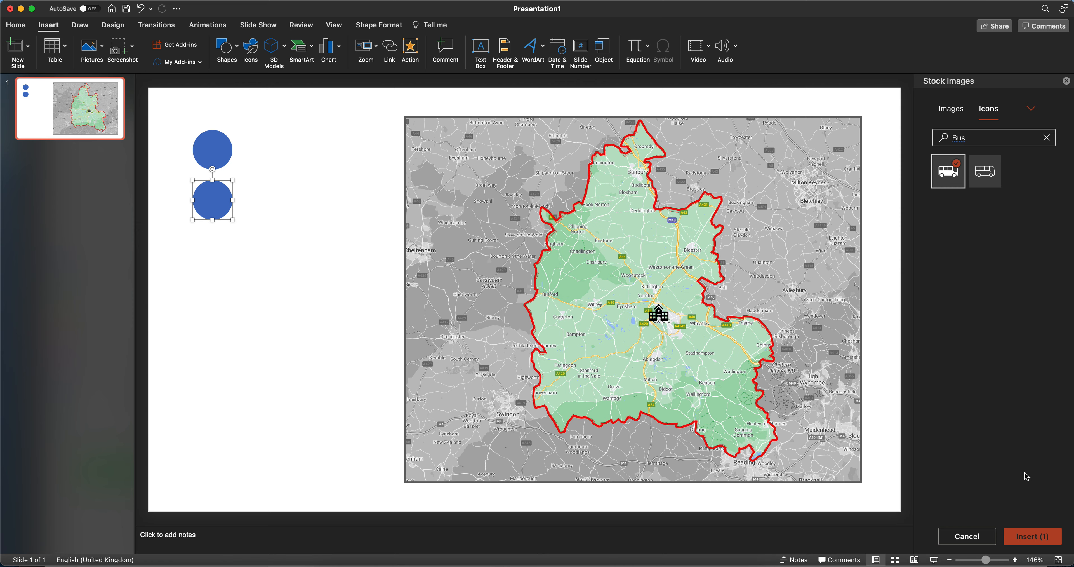
{"action": "left_click", "coordinate": [1032, 536]}
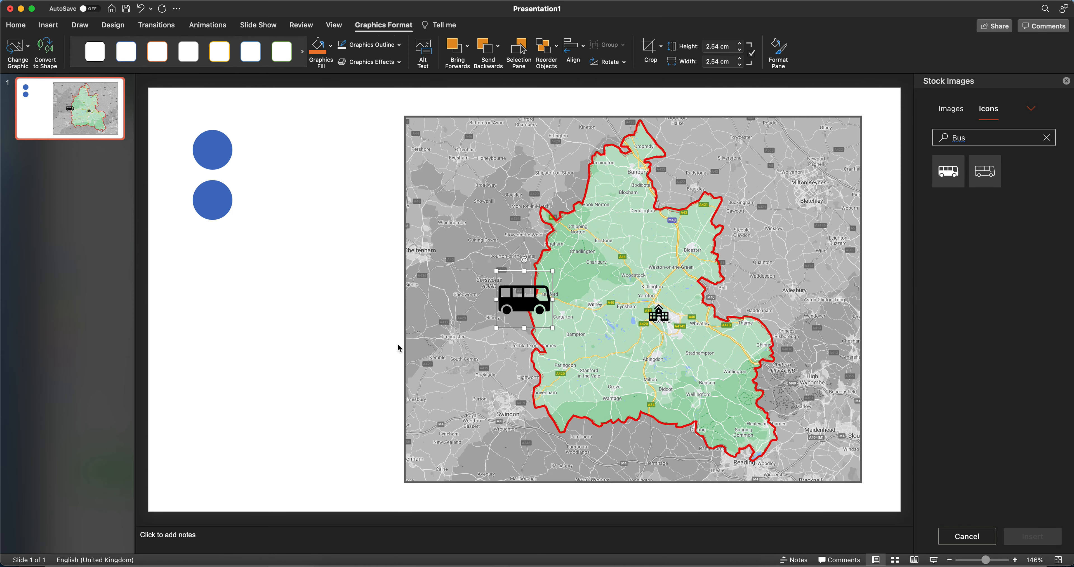
Center the bus icon on the lower blue circle at about 1.25 cm and fill it white
{"action": "left_click_drag", "start_coordinate": [506, 293], "coordinate": [204, 203]}
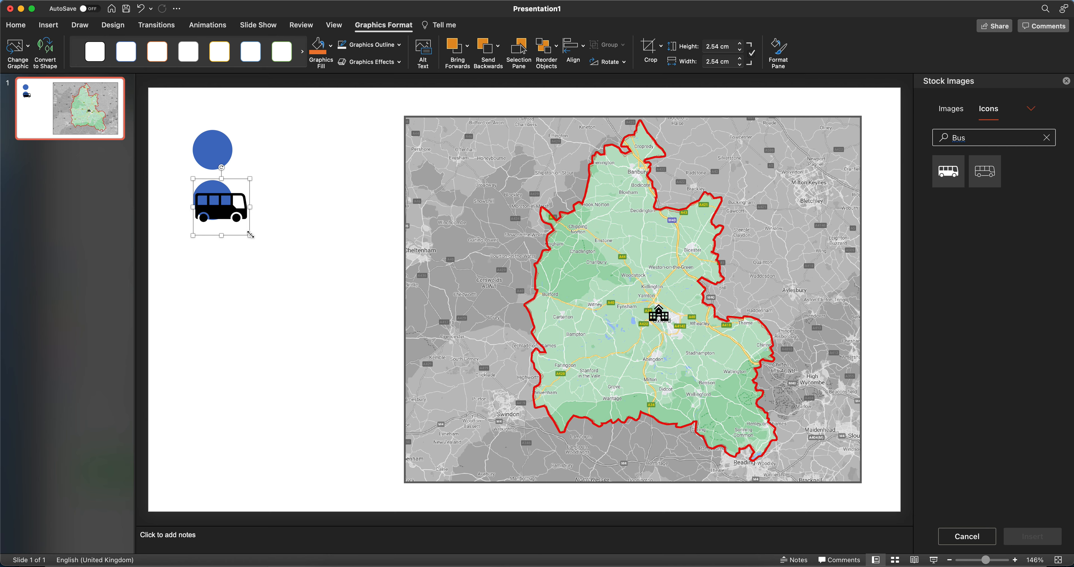
{"action": "left_click_drag", "start_coordinate": [250, 235], "coordinate": [222, 210]}
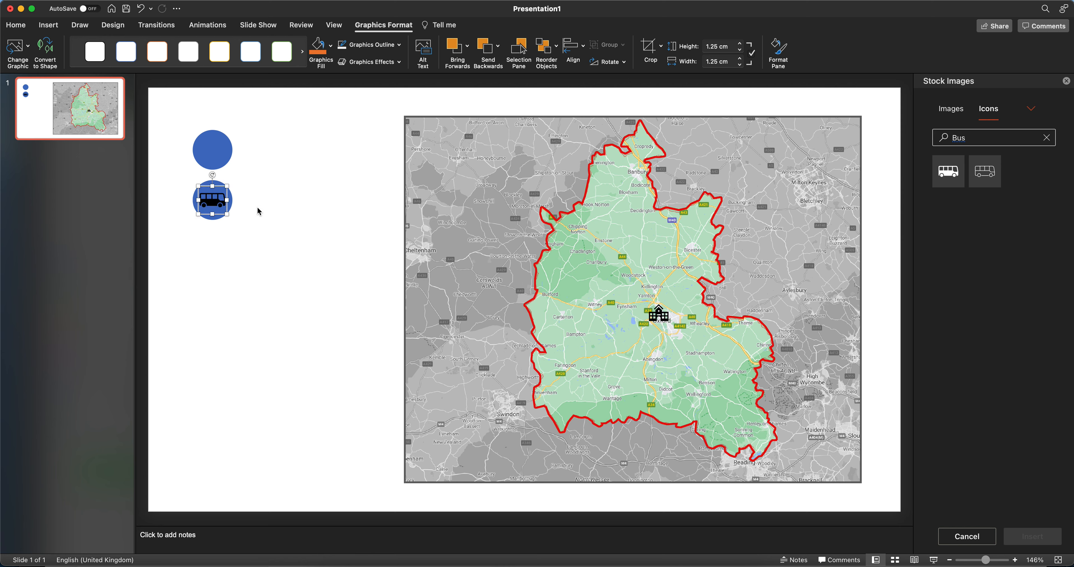
{"action": "left_click", "coordinate": [332, 46]}
{"action": "left_click", "coordinate": [318, 97]}
{"action": "left_click", "coordinate": [287, 196]}
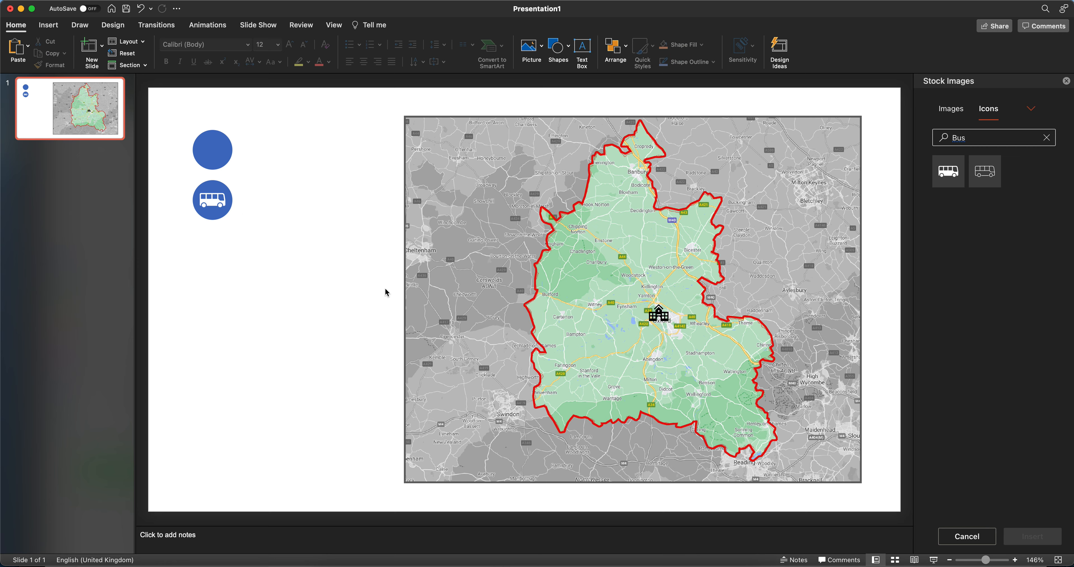
Insert the solid walking person icon from a stock icon search for "walk" and move it beside the upper circle
{"action": "left_click", "coordinate": [970, 139]}
{"action": "left_click_drag", "start_coordinate": [970, 139], "coordinate": [926, 139]}
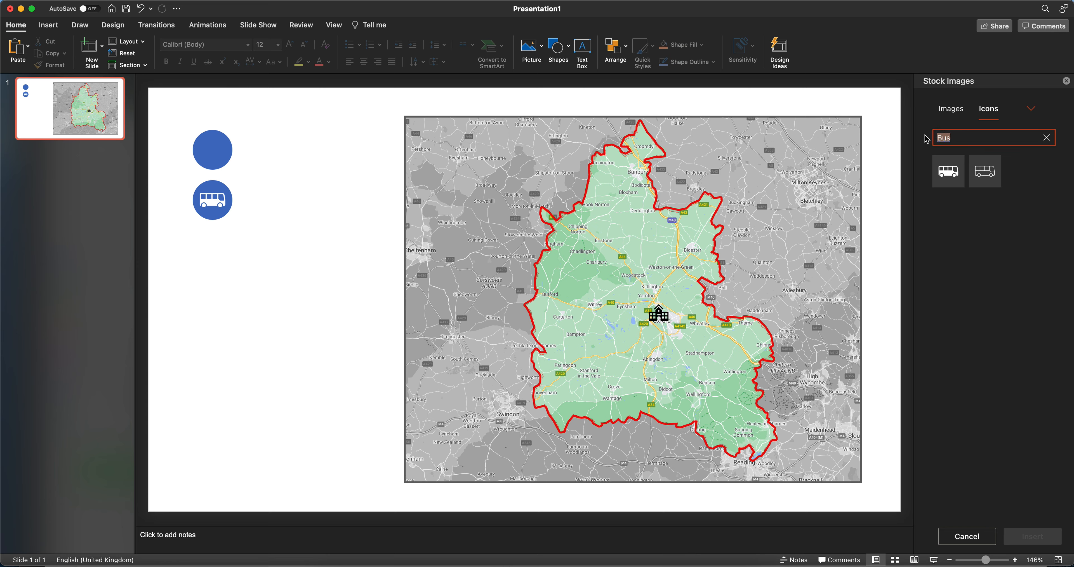
{"action": "type", "text": "walk"}
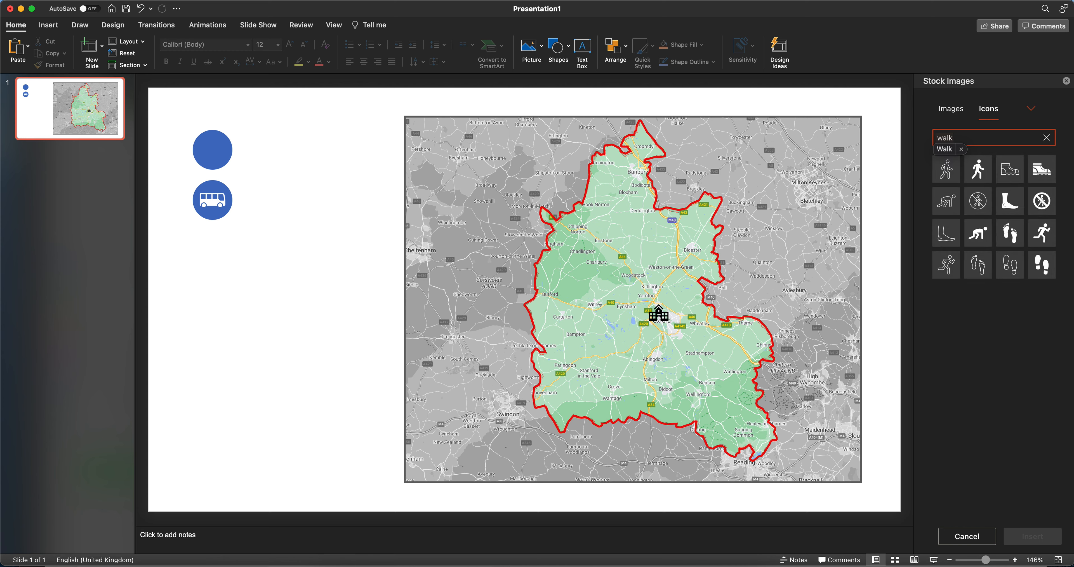
{"action": "left_click", "coordinate": [978, 169]}
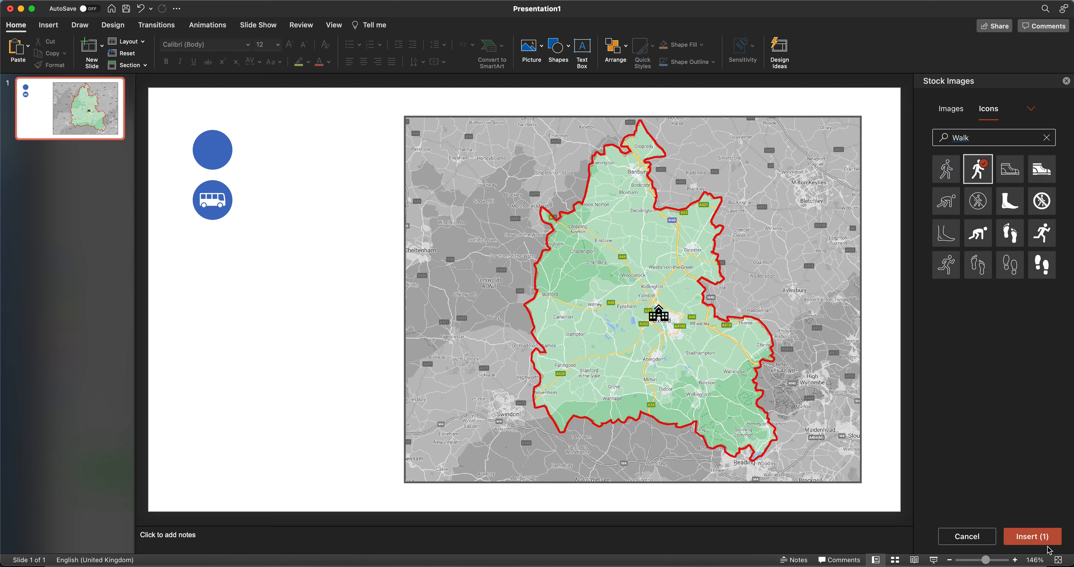
{"action": "left_click", "coordinate": [1038, 540]}
{"action": "left_click_drag", "start_coordinate": [523, 308], "coordinate": [301, 161]}
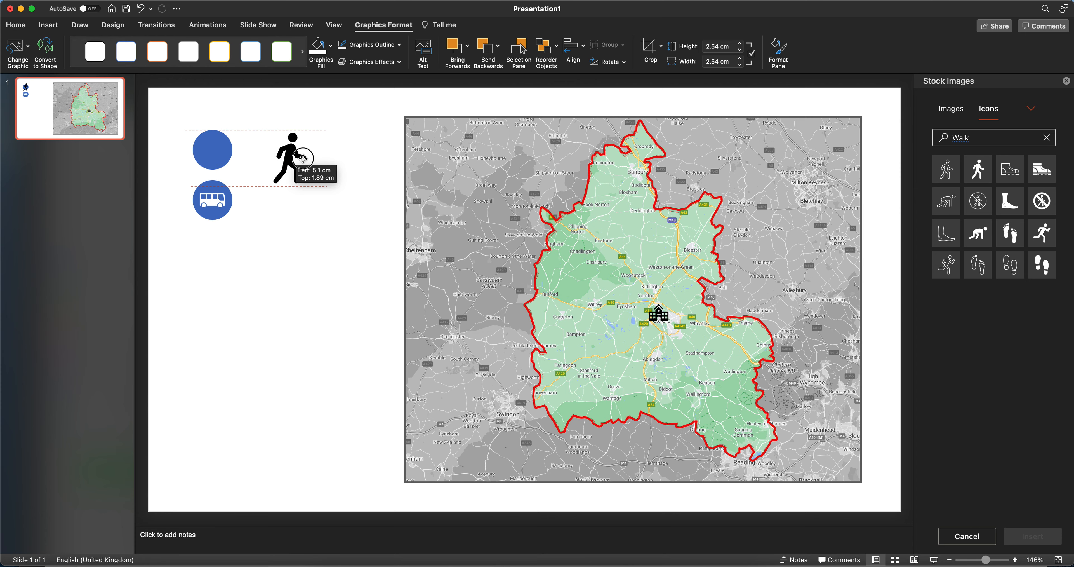
Change the fill of the upper circle to orange
{"action": "left_click", "coordinate": [224, 154]}
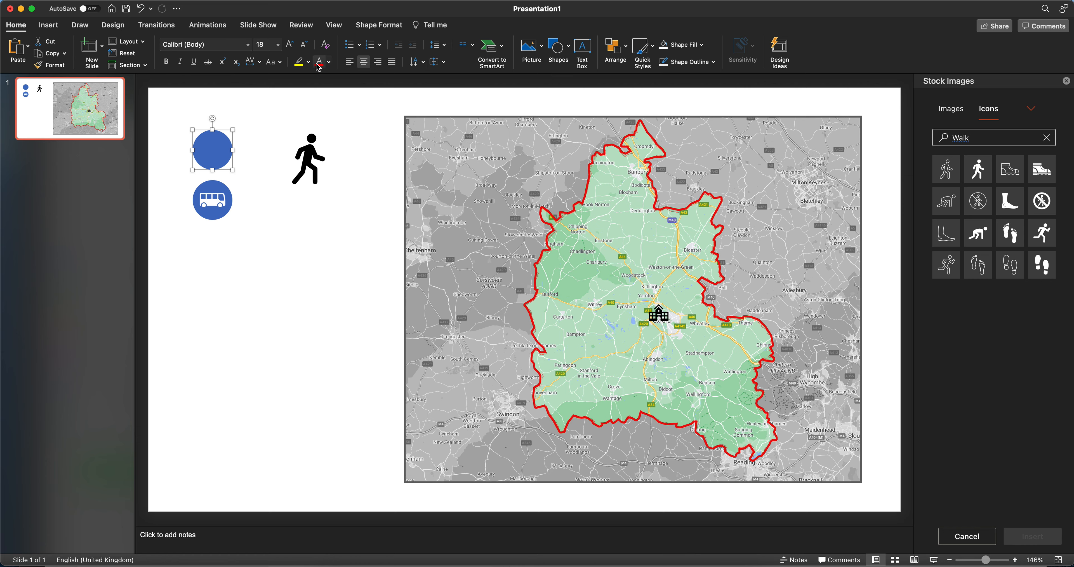
{"action": "left_click", "coordinate": [702, 46]}
{"action": "left_click", "coordinate": [715, 92]}
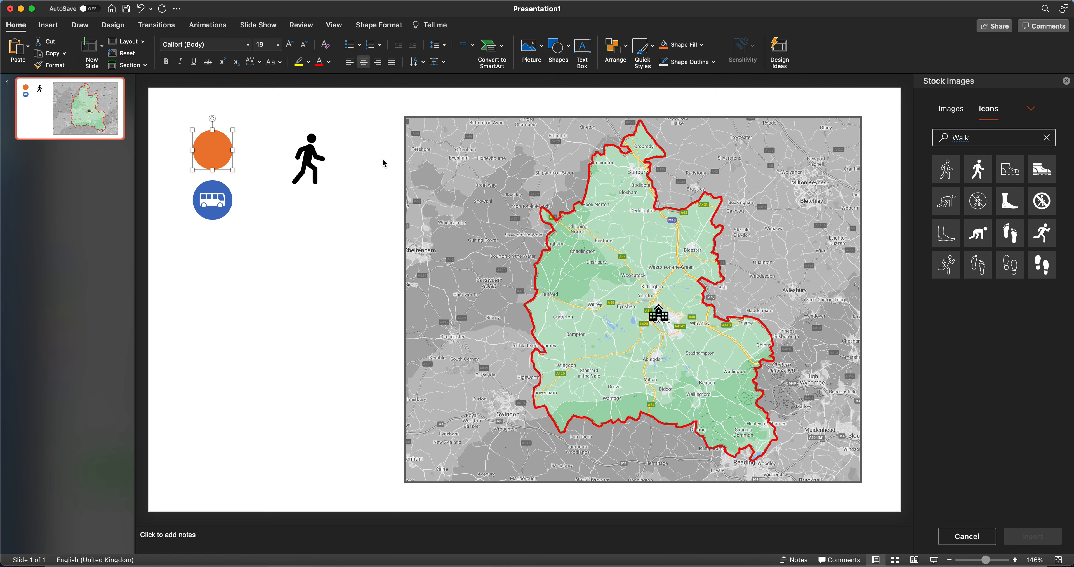
Shrink the walking person icon to fit inside the orange circle and center it there
{"action": "left_click", "coordinate": [327, 177]}
{"action": "left_click_drag", "start_coordinate": [327, 176], "coordinate": [213, 149]}
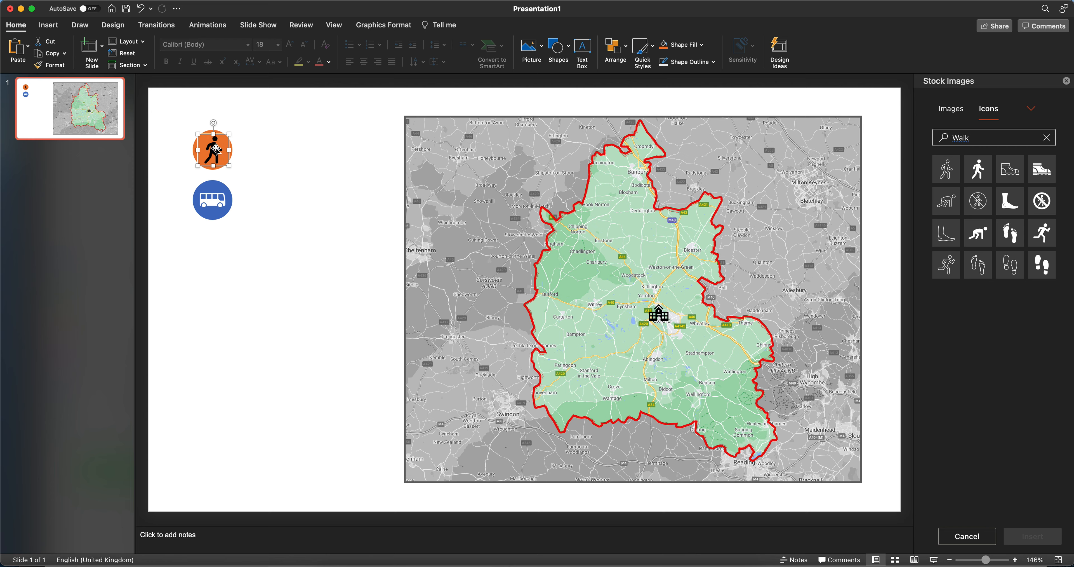
Fill the walking person icon on the orange circle with white
{"action": "left_click", "coordinate": [701, 45]}
{"action": "left_click", "coordinate": [666, 92]}
{"action": "left_click", "coordinate": [365, 194]}
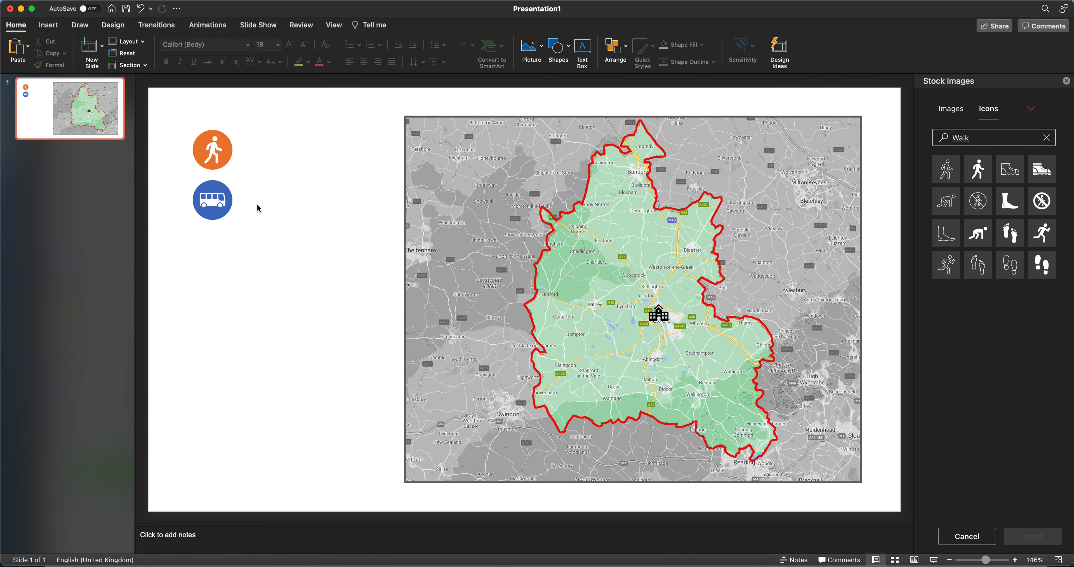
{"action": "left_click", "coordinate": [212, 152]}
{"action": "left_click", "coordinate": [292, 182]}
Insert the picture car.png from the Desktop and move it to the blank area beside the map, below the circles
{"action": "left_click", "coordinate": [48, 25]}
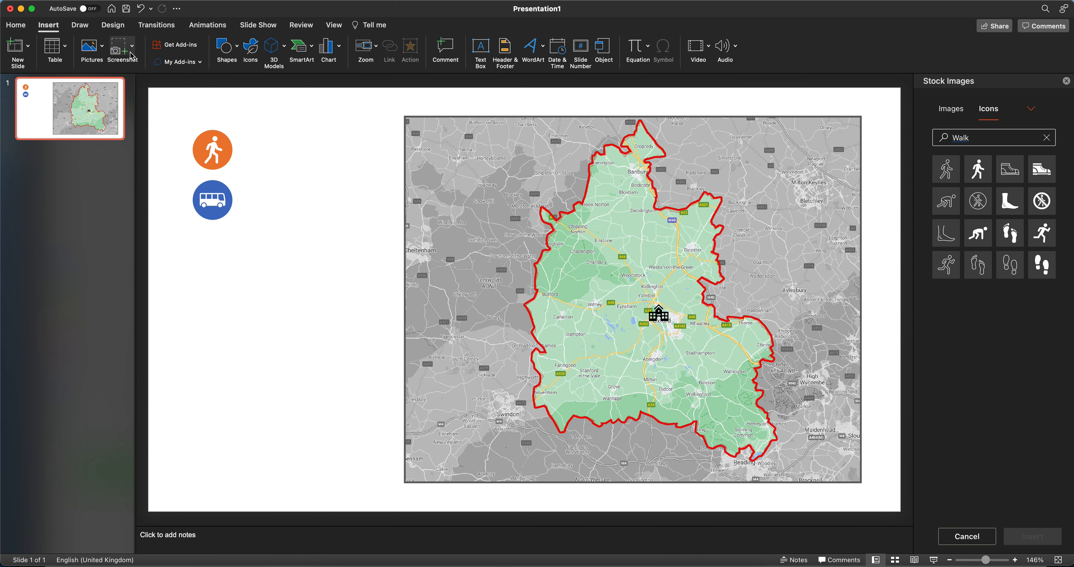
{"action": "left_click", "coordinate": [95, 49]}
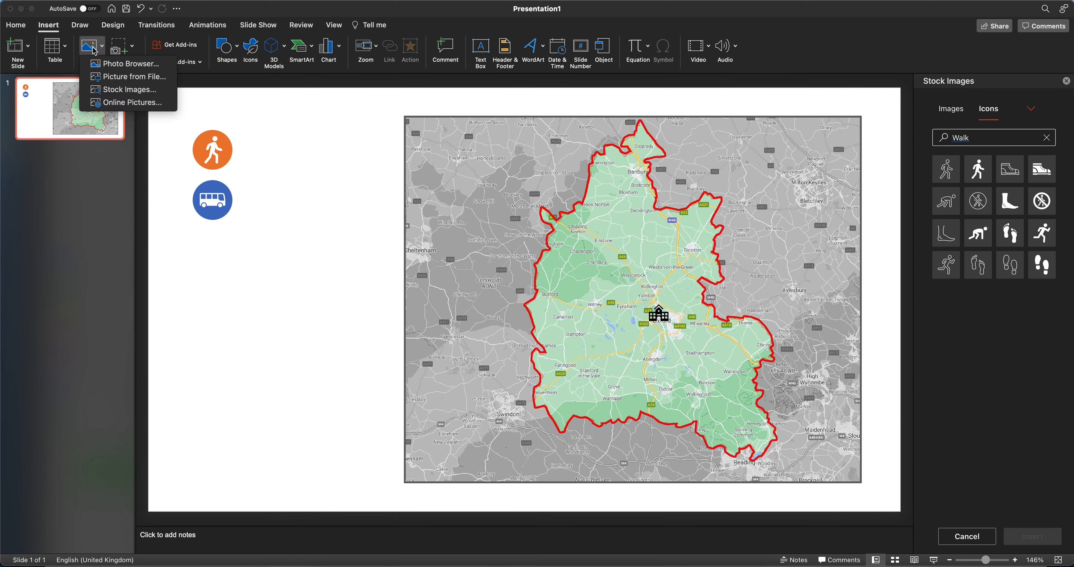
{"action": "left_click", "coordinate": [128, 77]}
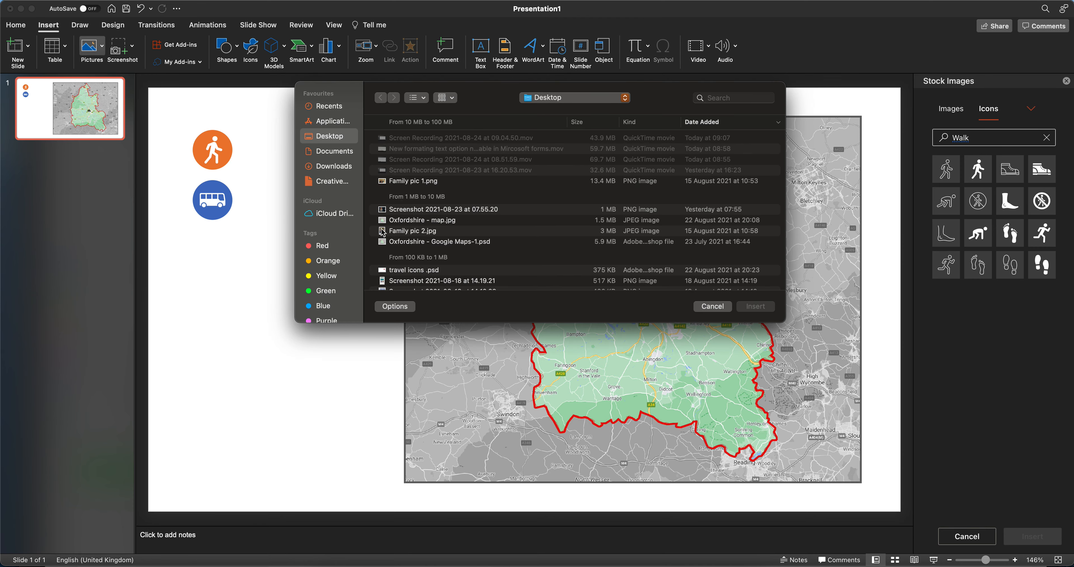
{"action": "scroll", "coordinate": [441, 259], "scroll_direction": "down", "scroll_amount": 5}
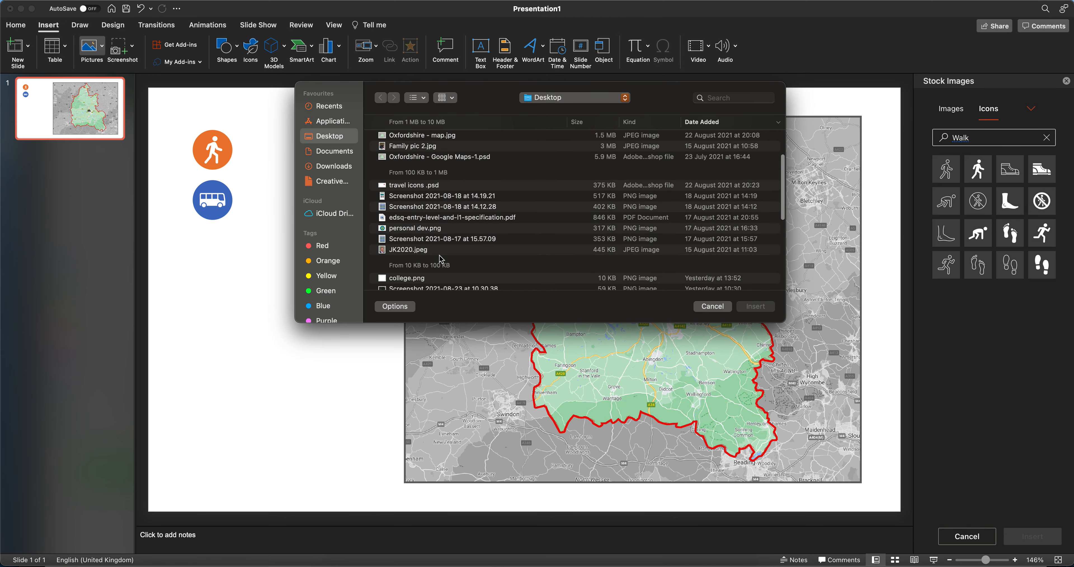
{"action": "scroll", "coordinate": [421, 260], "scroll_direction": "down", "scroll_amount": 3}
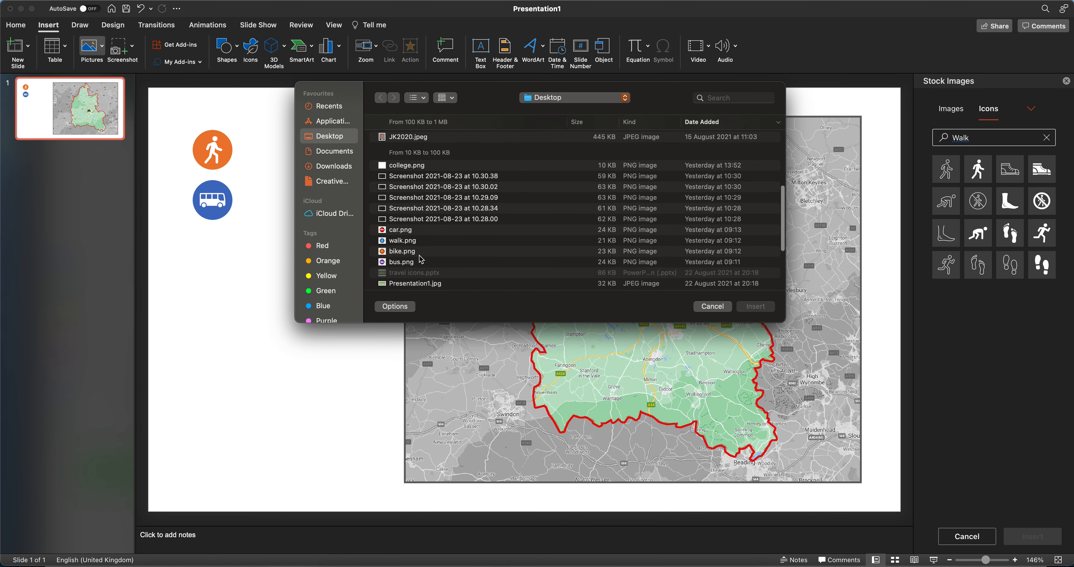
{"action": "left_click", "coordinate": [397, 231]}
{"action": "left_click", "coordinate": [756, 308]}
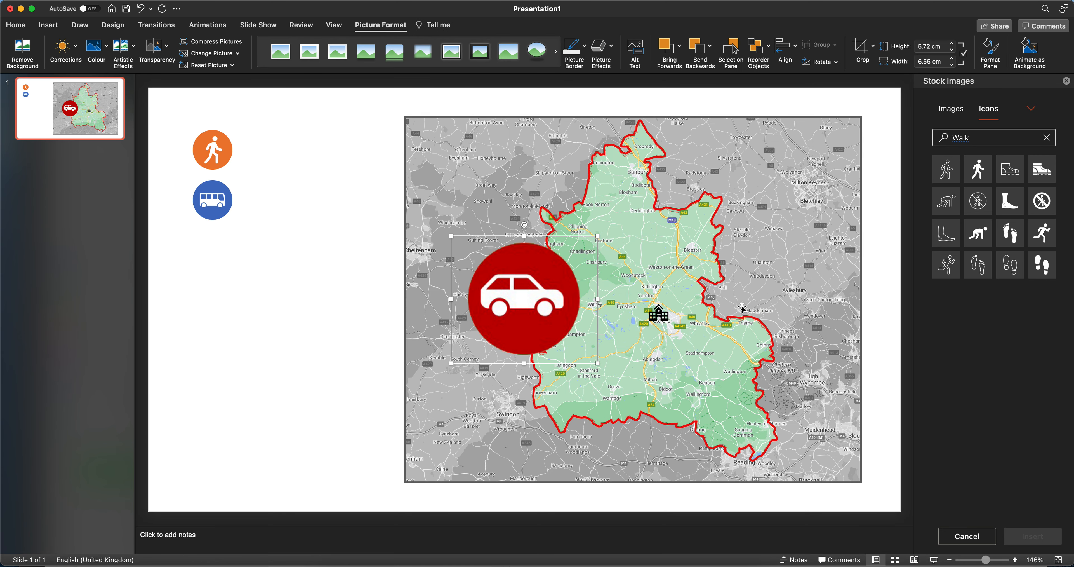
{"action": "left_click_drag", "start_coordinate": [534, 288], "coordinate": [301, 339]}
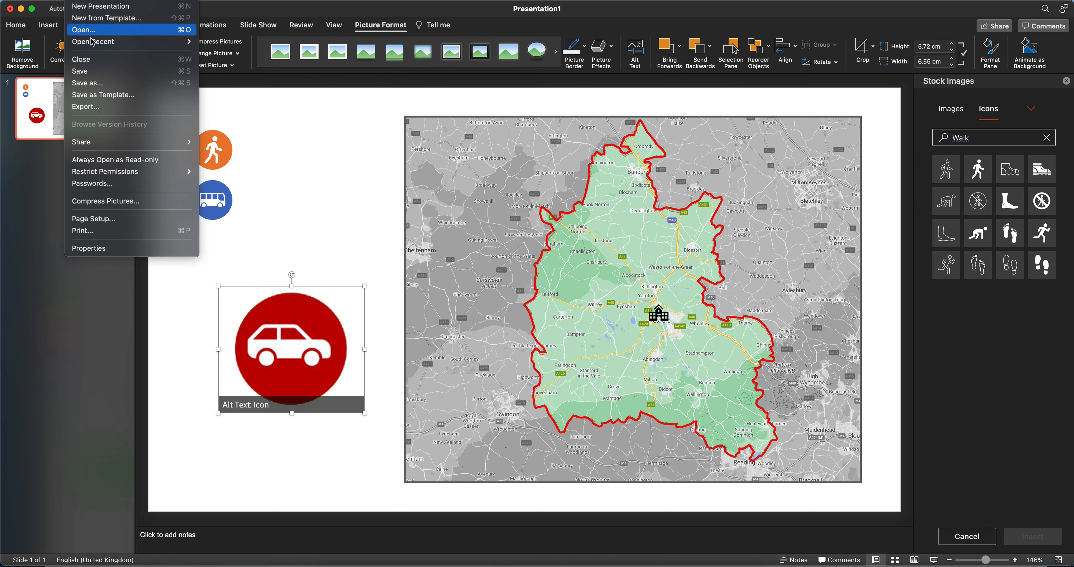
Insert bus.png from the Desktop beside the map's lower corner and move the car picture up to sit above it
{"action": "key", "text": "Escape"}
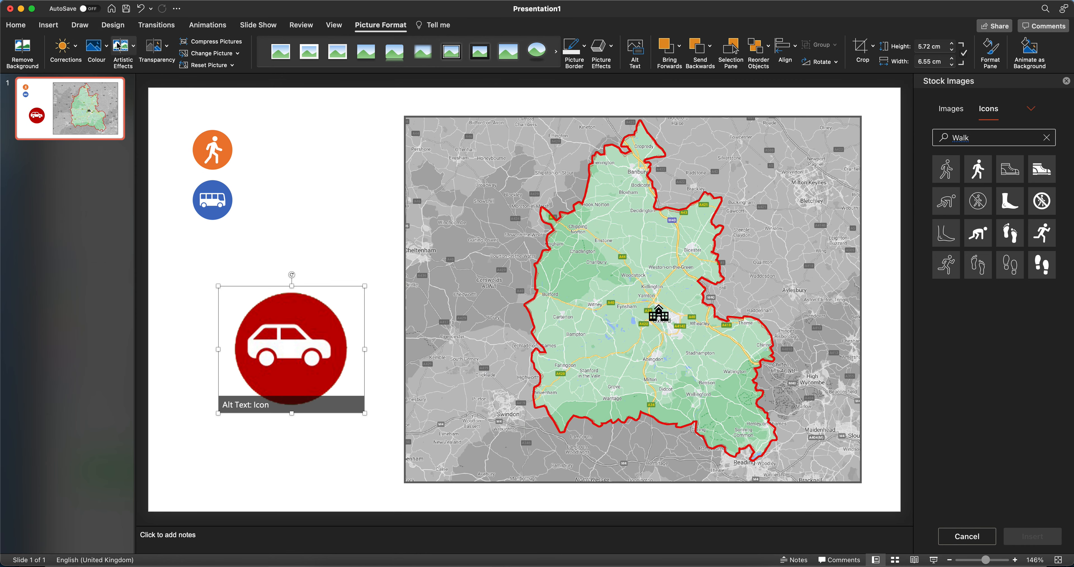
{"action": "left_click", "coordinate": [48, 24]}
{"action": "left_click", "coordinate": [99, 51]}
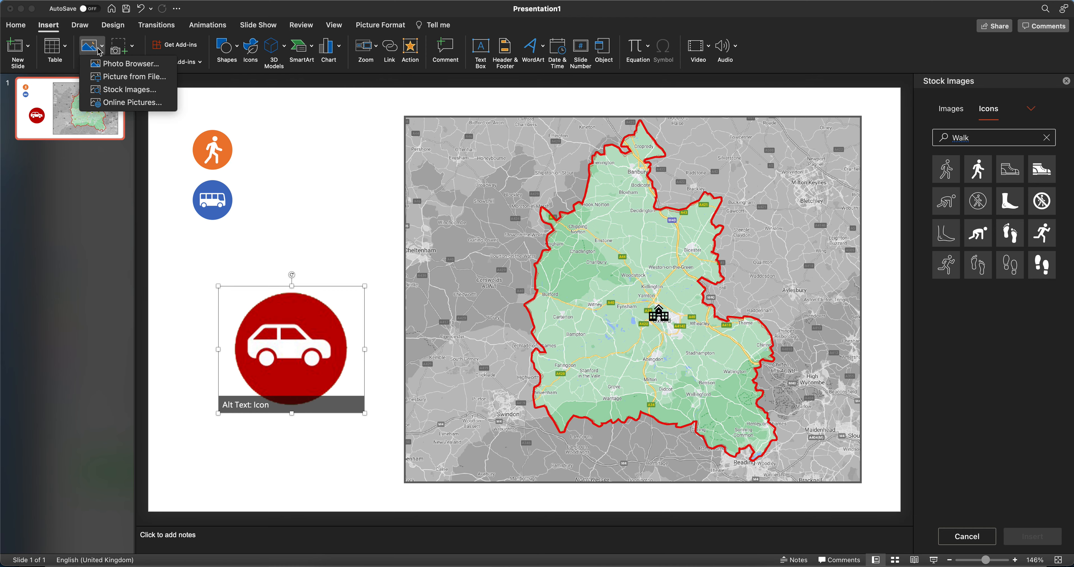
{"action": "left_click", "coordinate": [317, 160]}
{"action": "scroll", "coordinate": [434, 250], "scroll_direction": "down", "scroll_amount": 5}
{"action": "scroll", "coordinate": [435, 258], "scroll_direction": "down", "scroll_amount": 2}
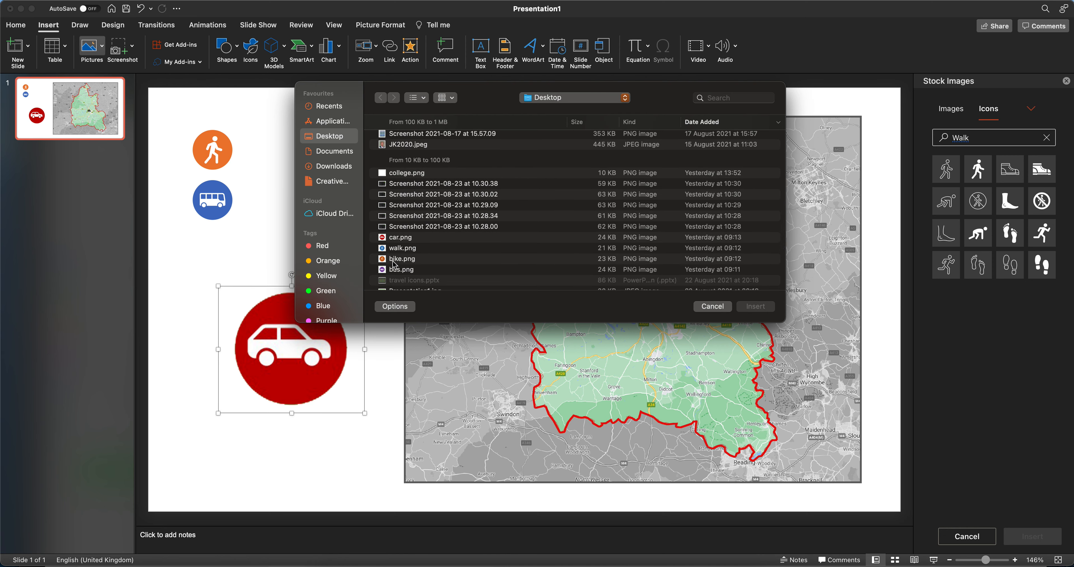
{"action": "left_click", "coordinate": [394, 270]}
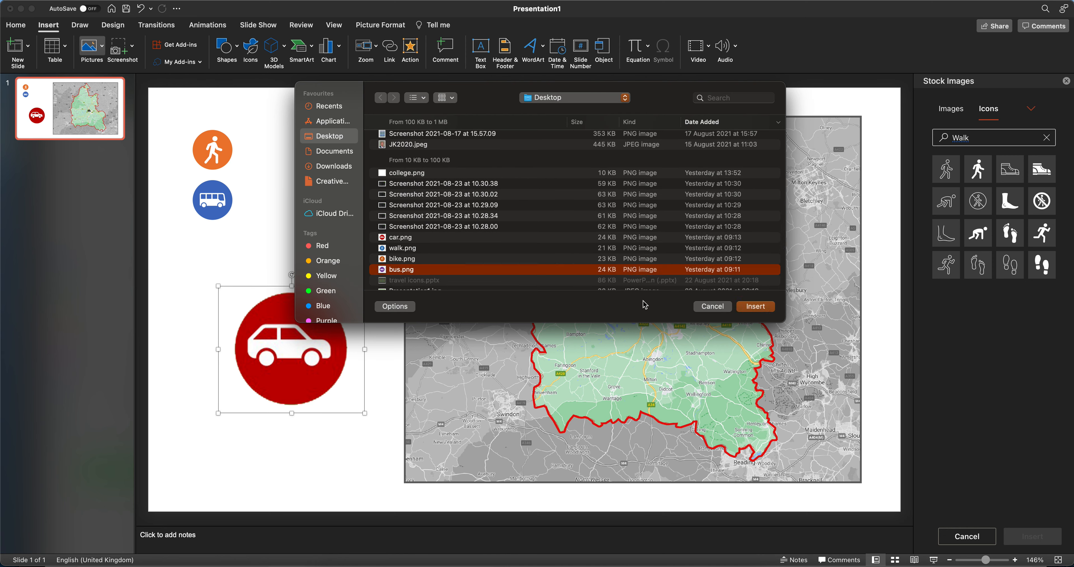
{"action": "left_click", "coordinate": [756, 308]}
{"action": "left_click_drag", "start_coordinate": [537, 310], "coordinate": [331, 454]}
{"action": "left_click_drag", "start_coordinate": [317, 375], "coordinate": [297, 342]}
Insert the solid cyclist icon from a stock icon search for "bike"
{"action": "left_click", "coordinate": [986, 138]}
{"action": "type", "text": "b"}
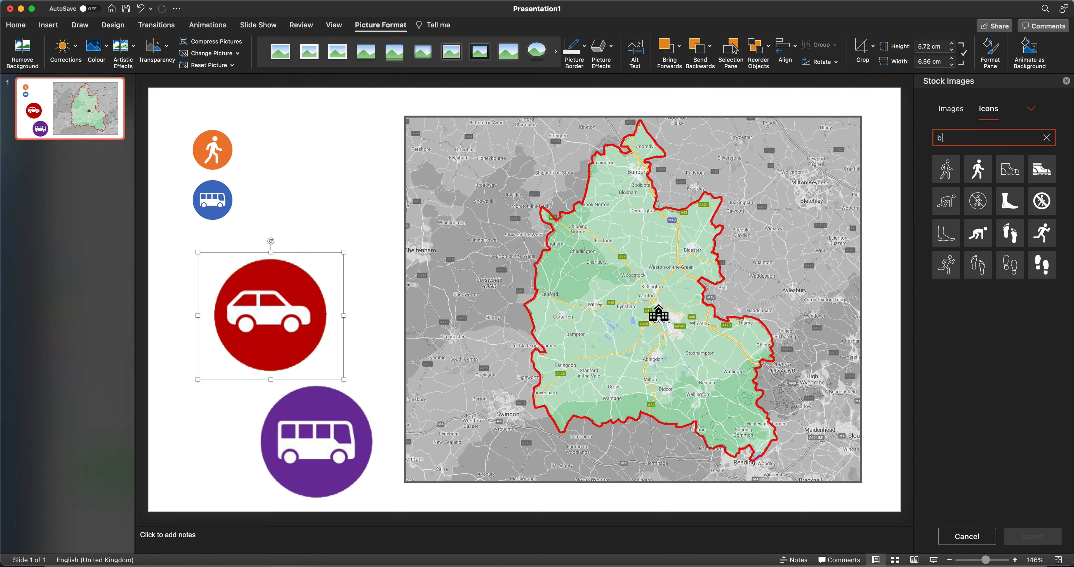
{"action": "type", "text": "ike"}
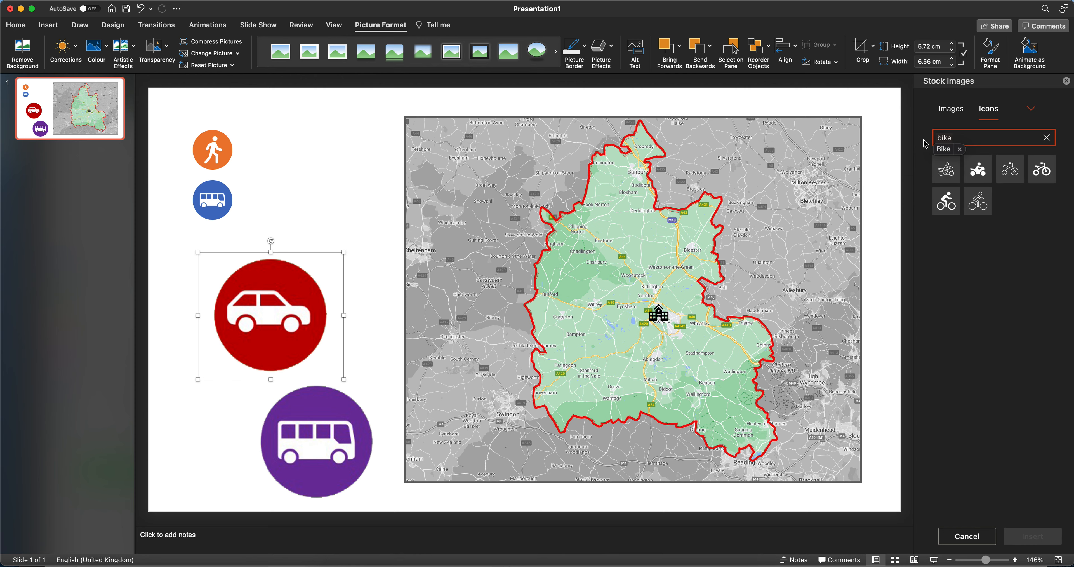
{"action": "left_click", "coordinate": [957, 203]}
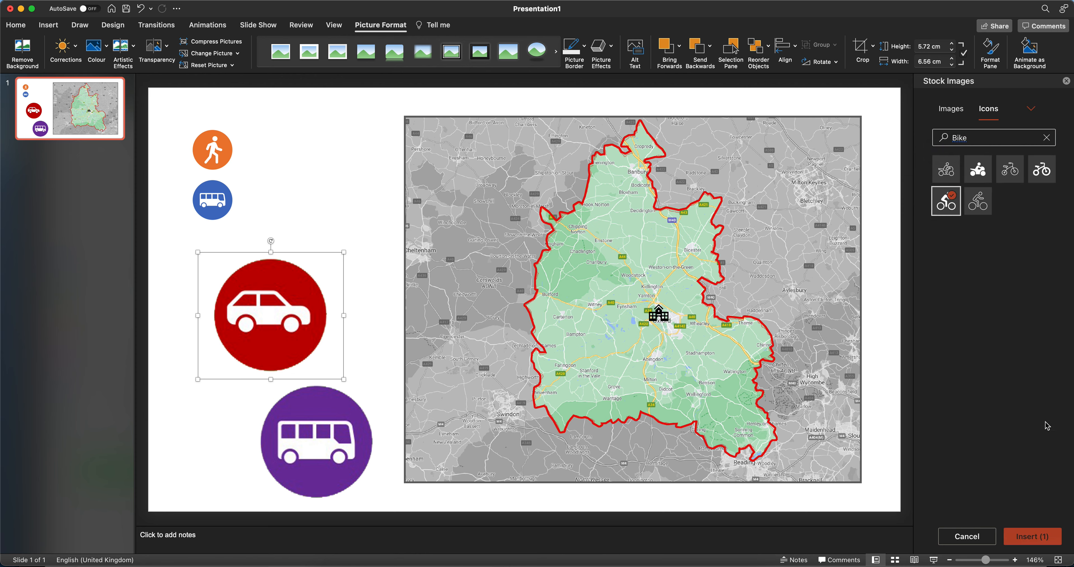
{"action": "left_click", "coordinate": [1038, 535]}
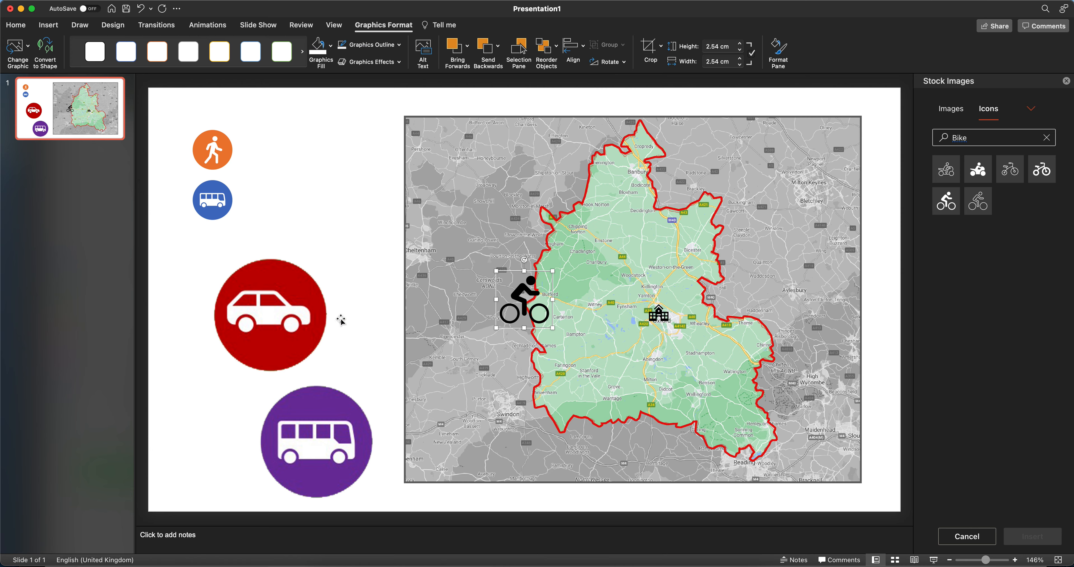
Move the cyclist icon onto the blue circle and delete the white bus icon there
{"action": "left_click_drag", "start_coordinate": [526, 302], "coordinate": [211, 199]}
{"action": "left_click", "coordinate": [214, 198]}
{"action": "key", "text": "Delete"}
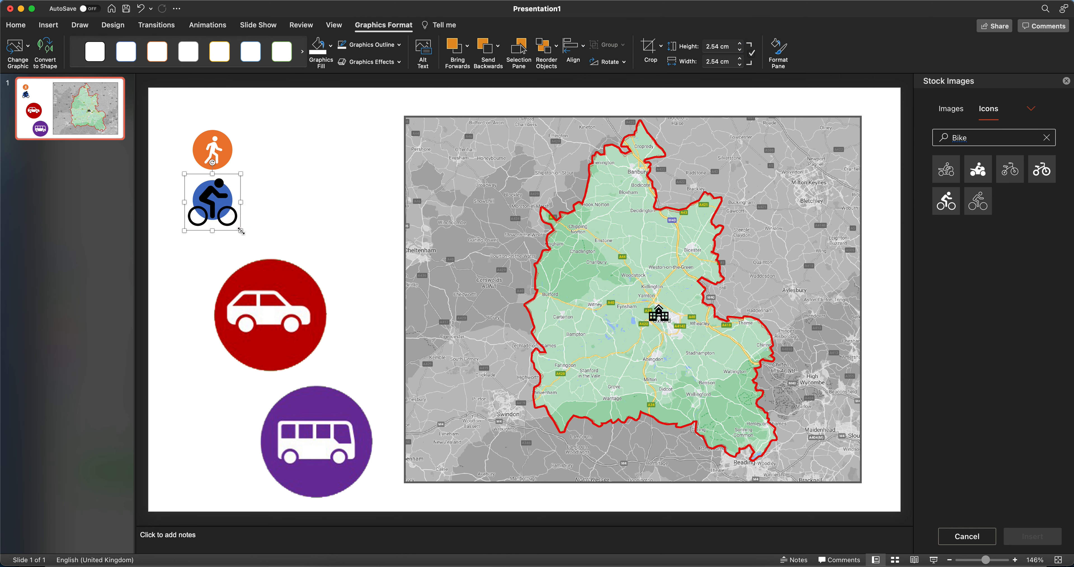
Shrink the cyclist icon to 1.27 cm, centered on the blue circle, and fill it white
{"action": "left_click_drag", "start_coordinate": [241, 233], "coordinate": [214, 201]}
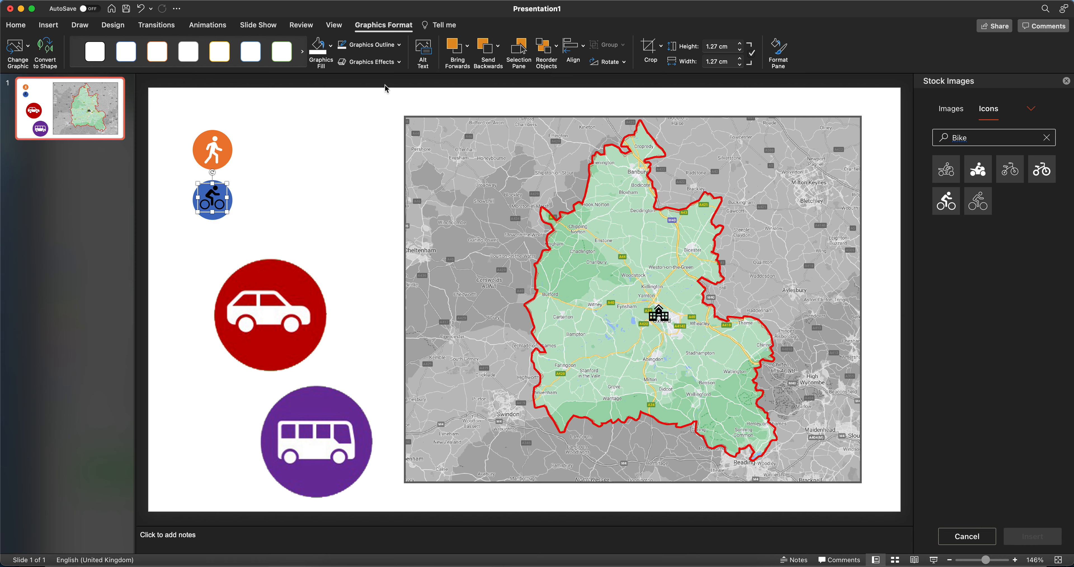
{"action": "left_click", "coordinate": [316, 50]}
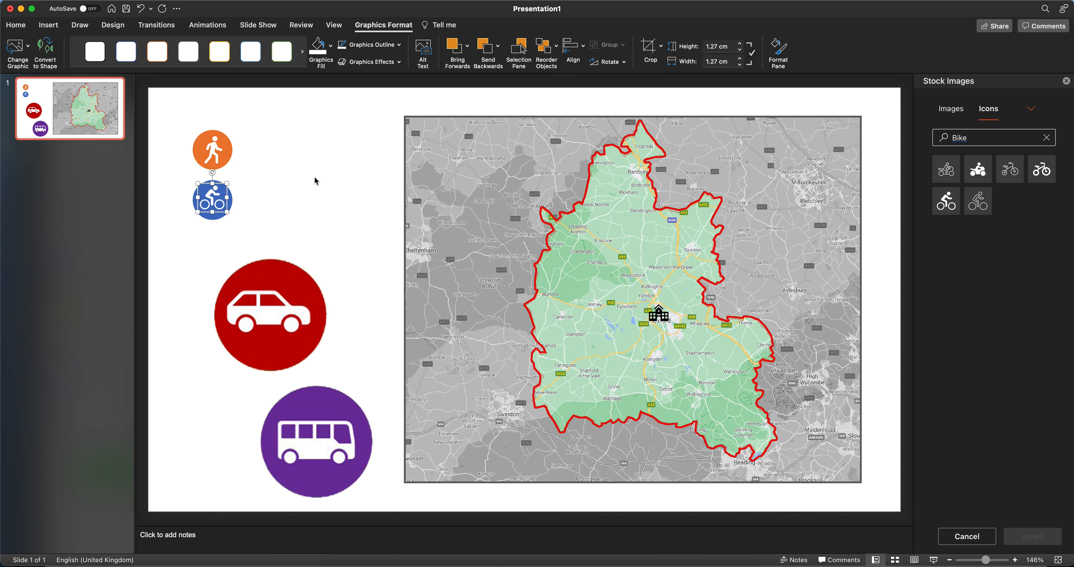
{"action": "left_click", "coordinate": [377, 310]}
Shrink the car picture to a small icon below the blue circle
{"action": "left_click", "coordinate": [257, 269]}
{"action": "left_click_drag", "start_coordinate": [340, 379], "coordinate": [227, 278]}
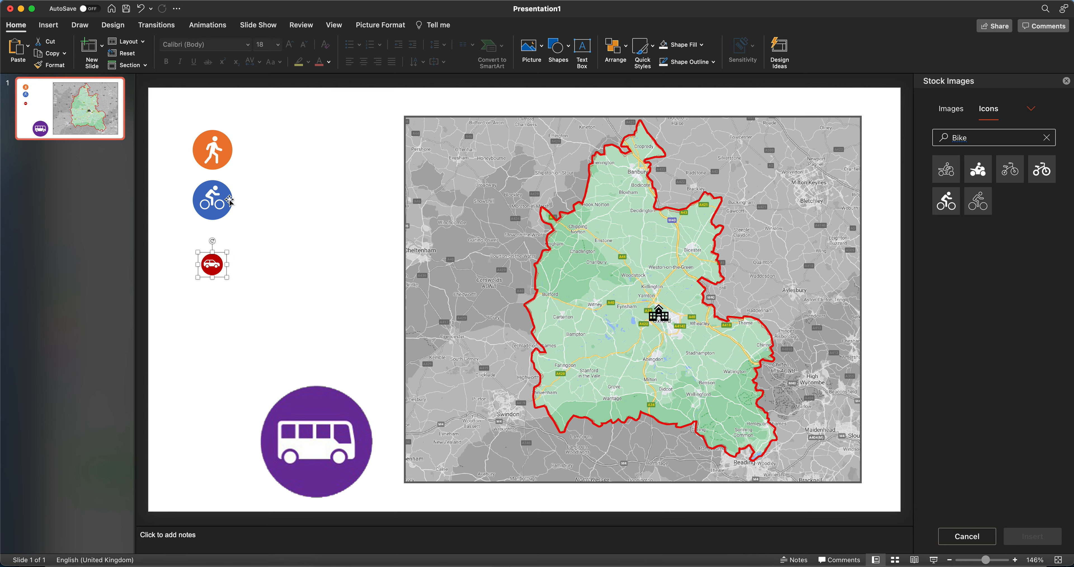
{"action": "left_click", "coordinate": [245, 230]}
Group the cyclist icon with its blue circle and move the group below the car icon
{"action": "left_click", "coordinate": [228, 211]}
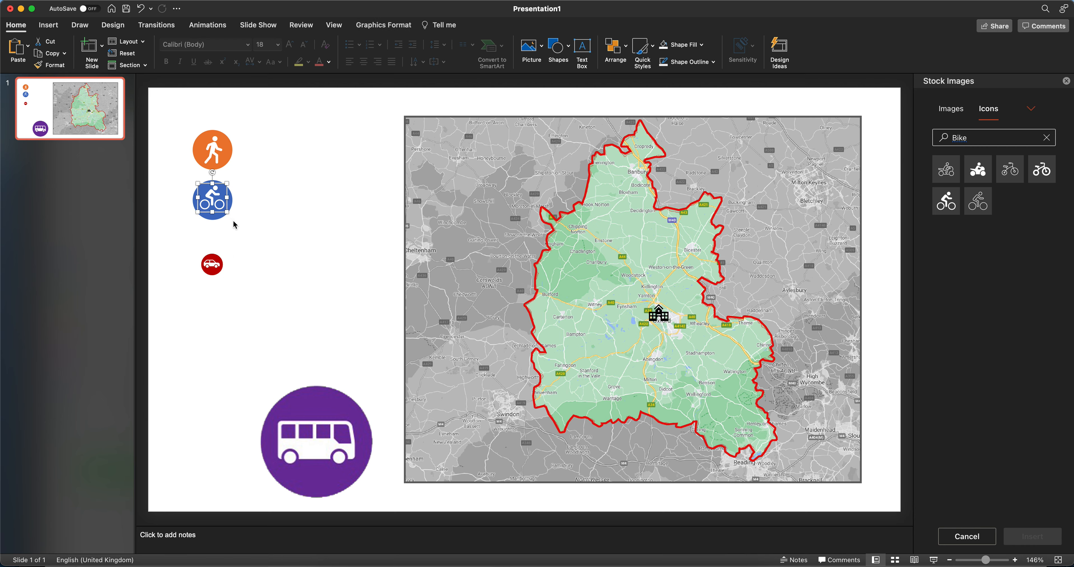
{"action": "left_click", "coordinate": [244, 212]}
{"action": "left_click_drag", "start_coordinate": [188, 184], "coordinate": [239, 217]}
{"action": "left_click", "coordinate": [251, 226]}
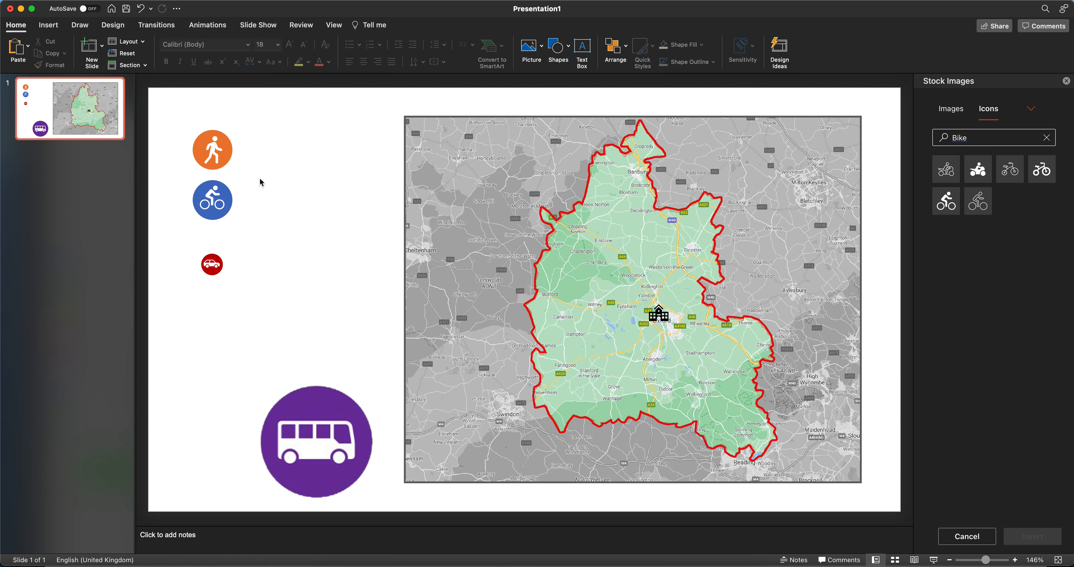
{"action": "left_click_drag", "start_coordinate": [168, 175], "coordinate": [250, 227]}
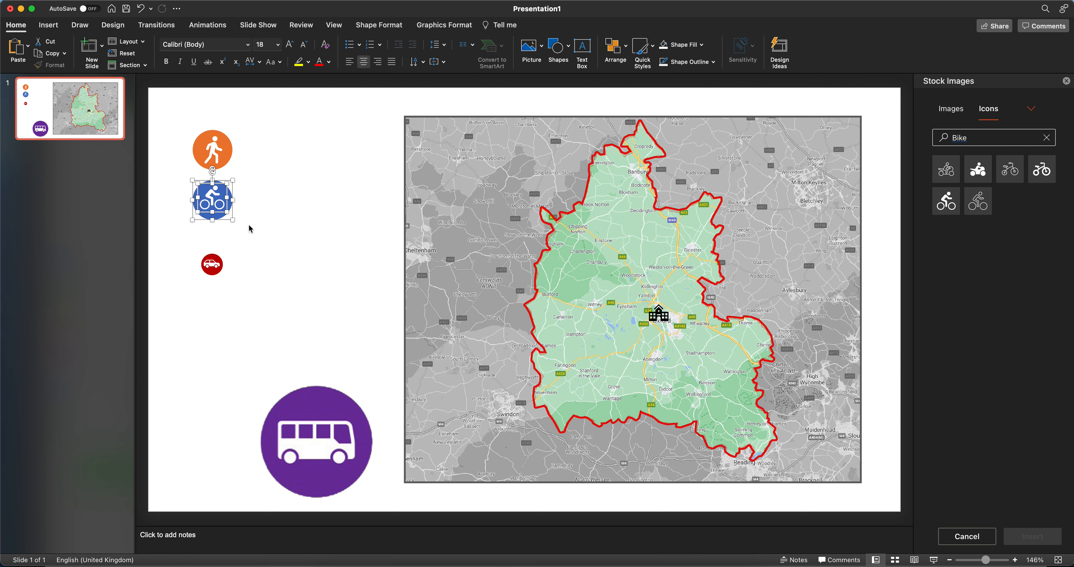
{"action": "right_click", "coordinate": [217, 201]}
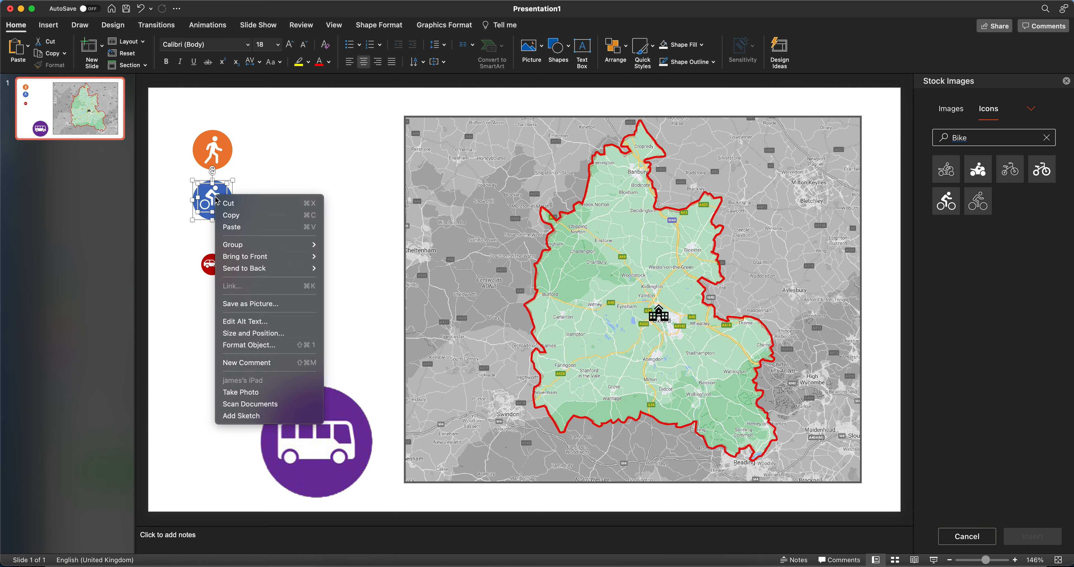
{"action": "mouse_move", "coordinate": [284, 245]}
{"action": "left_click", "coordinate": [346, 244]}
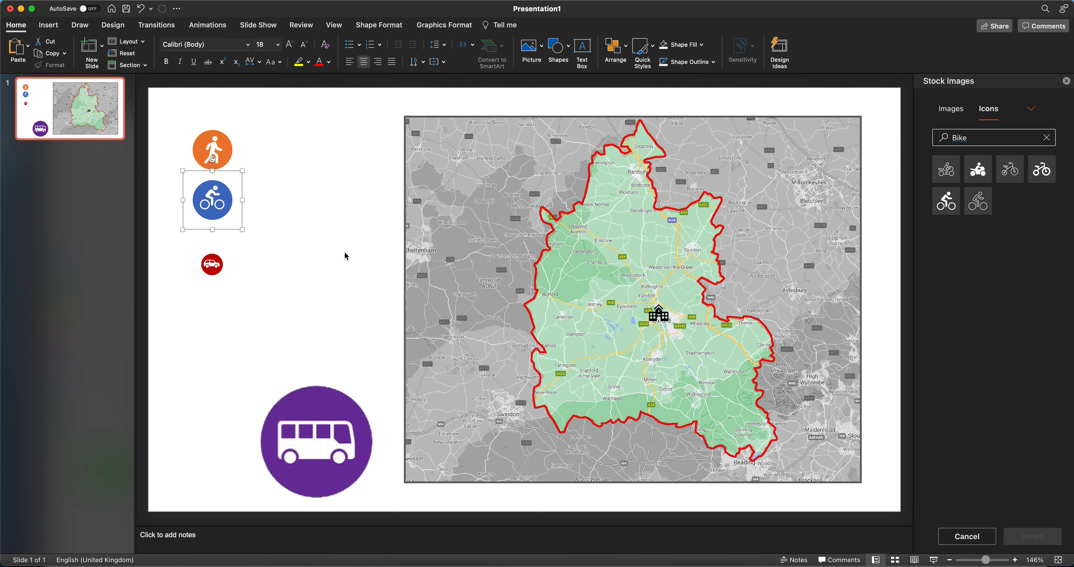
{"action": "left_click_drag", "start_coordinate": [238, 189], "coordinate": [242, 299]}
Group the walking person icon with its orange circle
{"action": "left_click_drag", "start_coordinate": [172, 109], "coordinate": [258, 185]}
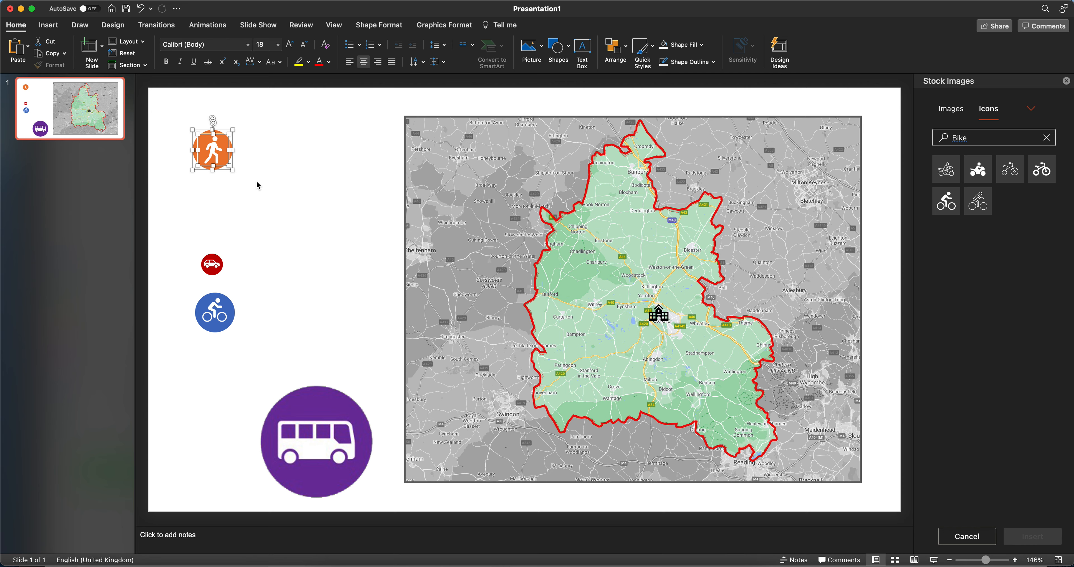
{"action": "right_click", "coordinate": [217, 150]}
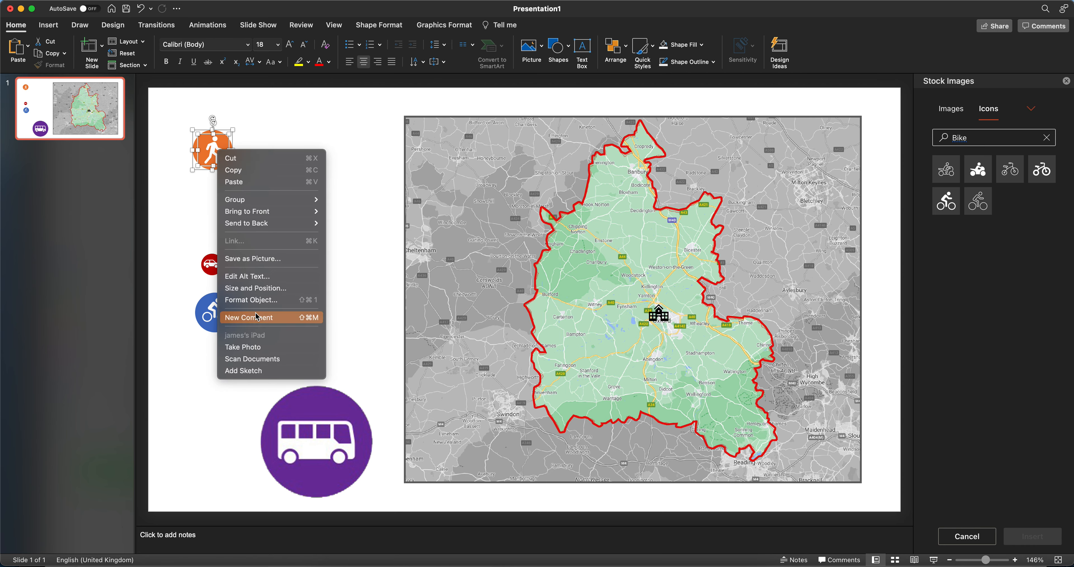
{"action": "mouse_move", "coordinate": [254, 204]}
{"action": "left_click", "coordinate": [341, 204]}
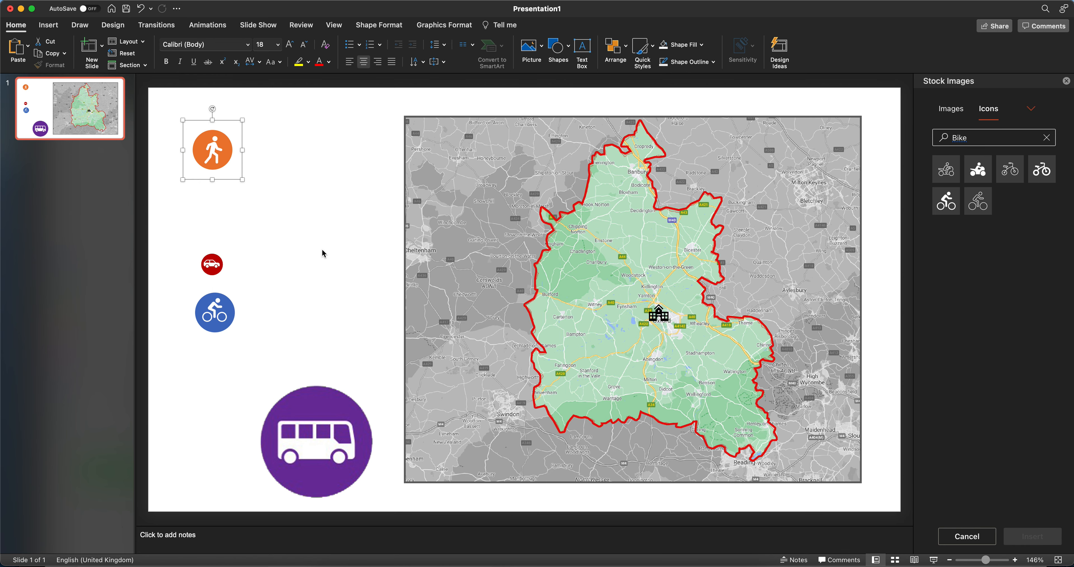
{"action": "left_click", "coordinate": [281, 218]}
Shrink the walking group to about the car icon's size and align the car directly beneath it
{"action": "left_click_drag", "start_coordinate": [212, 264], "coordinate": [209, 206]}
{"action": "left_click", "coordinate": [220, 159]}
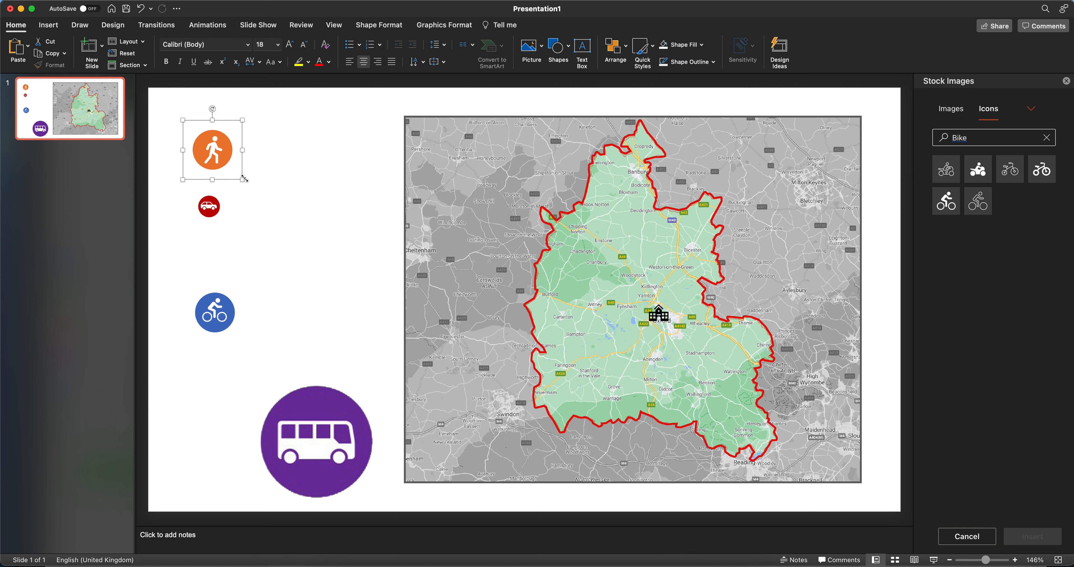
{"action": "left_click_drag", "start_coordinate": [243, 179], "coordinate": [218, 148]}
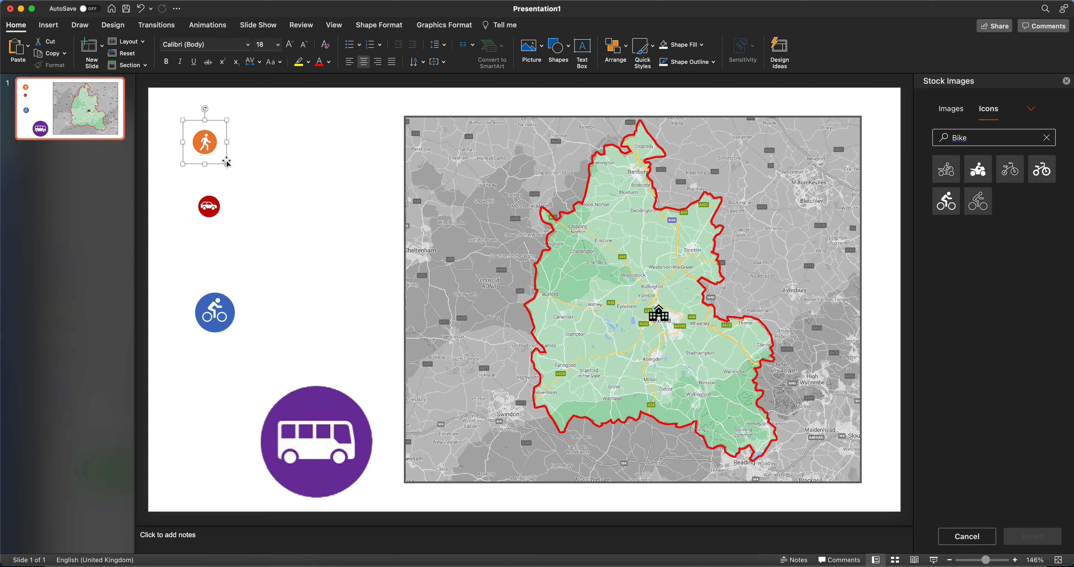
{"action": "left_click", "coordinate": [212, 210]}
{"action": "left_click_drag", "start_coordinate": [212, 210], "coordinate": [212, 148]}
{"action": "left_click", "coordinate": [214, 144]}
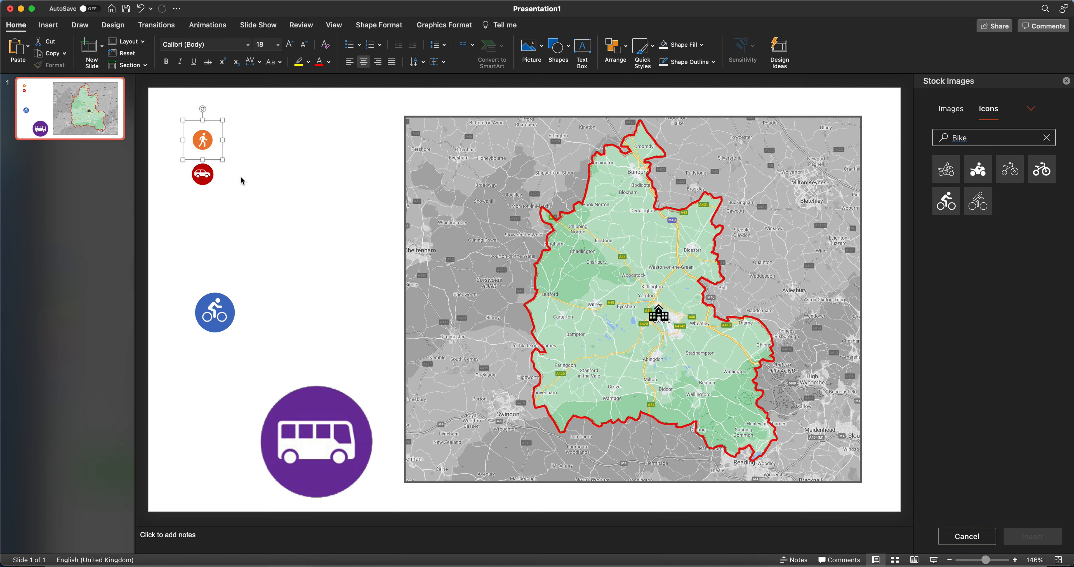
{"action": "left_click", "coordinate": [244, 182]}
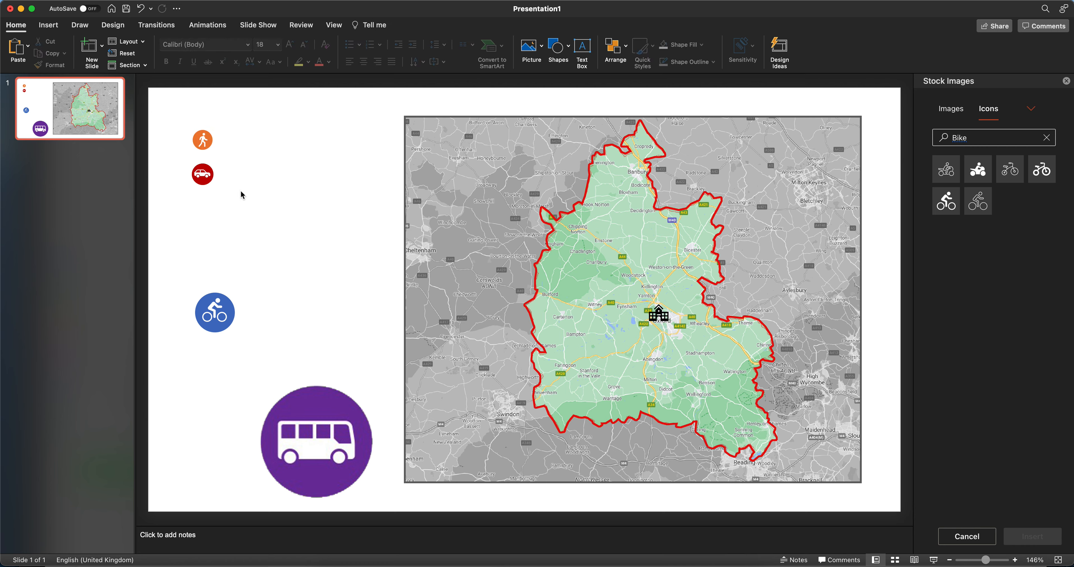
Shrink the cyclist group to about the car icon's size and place it directly below the car
{"action": "left_click", "coordinate": [224, 329]}
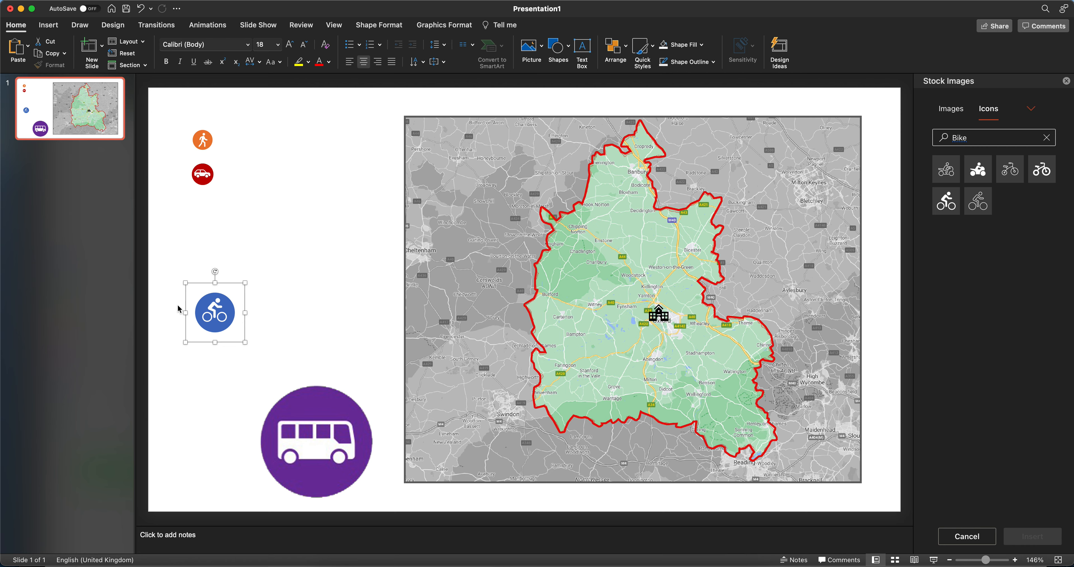
{"action": "right_click", "coordinate": [218, 316]}
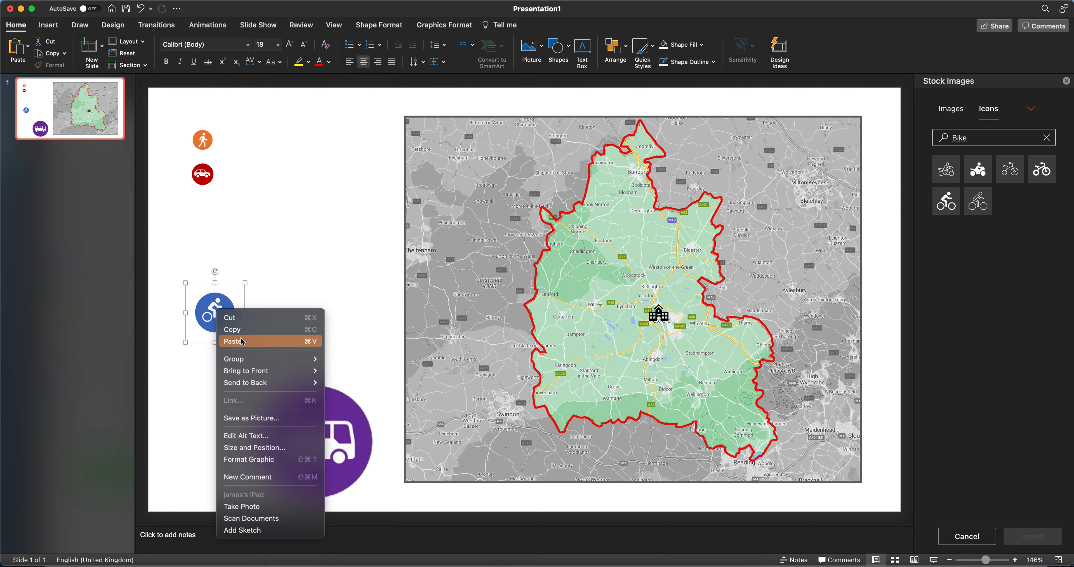
{"action": "left_click", "coordinate": [193, 382]}
{"action": "left_click_drag", "start_coordinate": [216, 326], "coordinate": [214, 223]}
{"action": "left_click", "coordinate": [223, 286]}
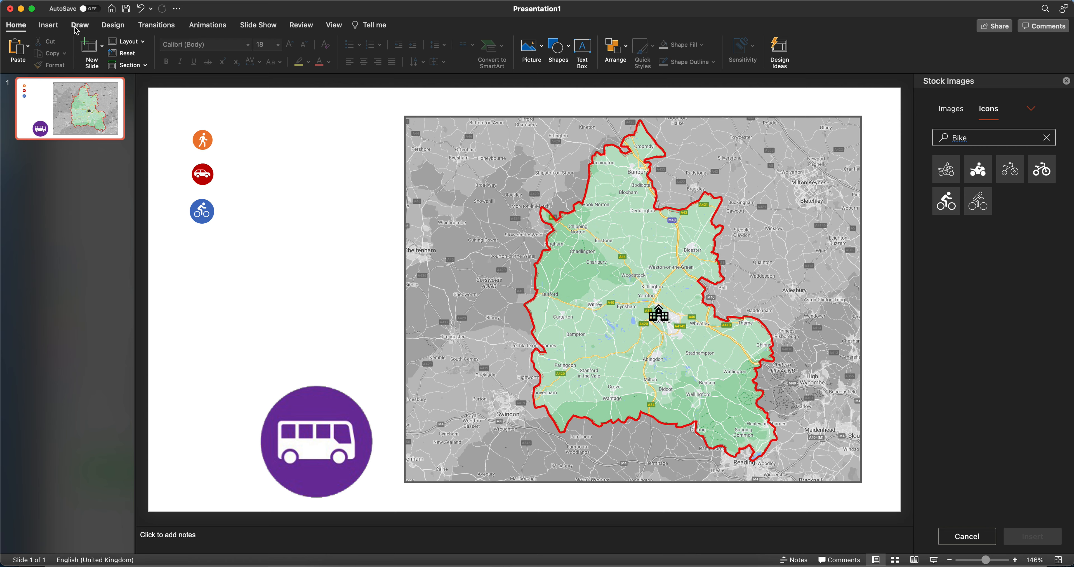
Add a text box between the transport icons and the map reading "Copy the icon of the transportthat you use and then"
{"action": "left_click", "coordinate": [48, 25]}
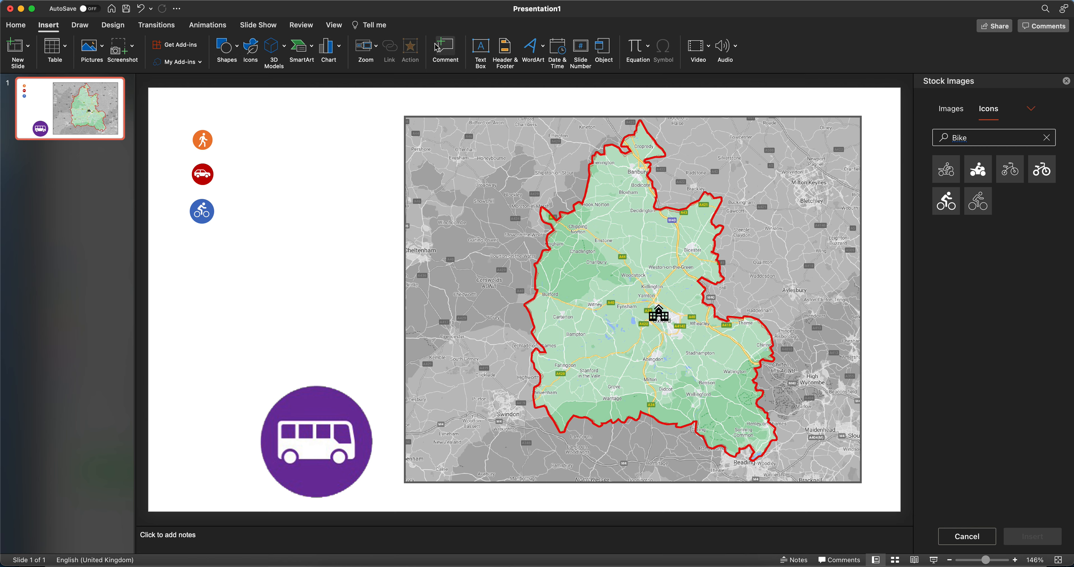
{"action": "left_click", "coordinate": [480, 48]}
{"action": "left_click_drag", "start_coordinate": [246, 132], "coordinate": [366, 170]}
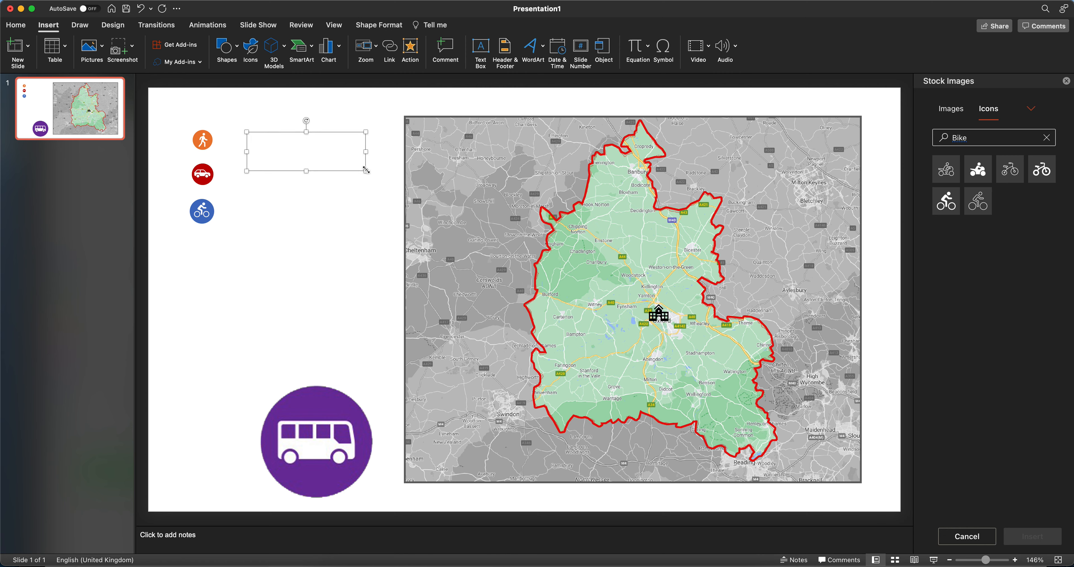
{"action": "type", "text": "Cop"}
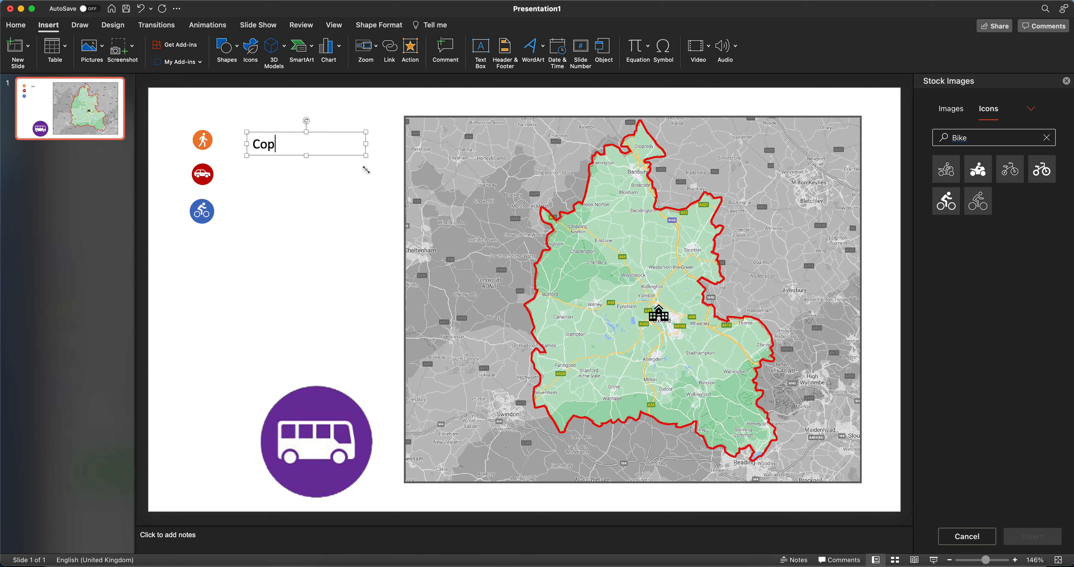
{"action": "type", "text": "y th"}
{"action": "type", "text": "e icon of the"}
{"action": "type", "text": " transpi"}
{"action": "type", "text": "rt "}
{"action": "type", "text": "tha"}
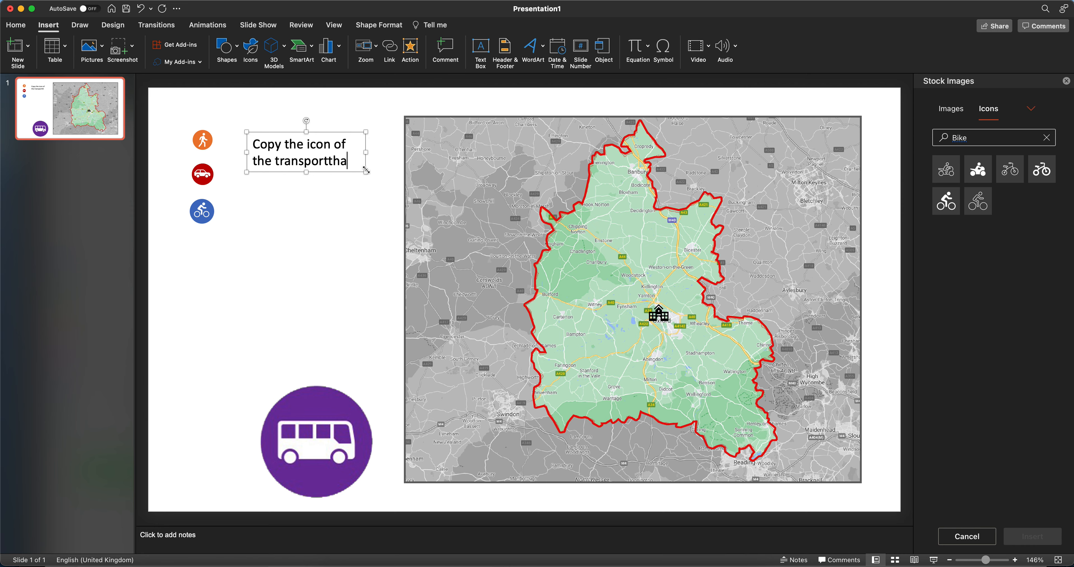
{"action": "type", "text": "t you "}
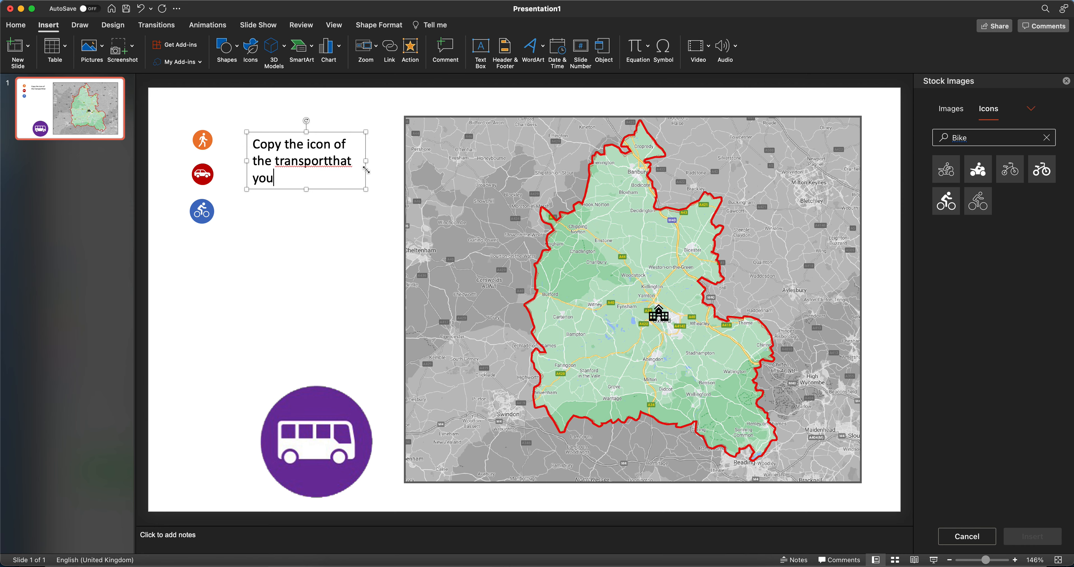
{"action": "type", "text": "use and them"}
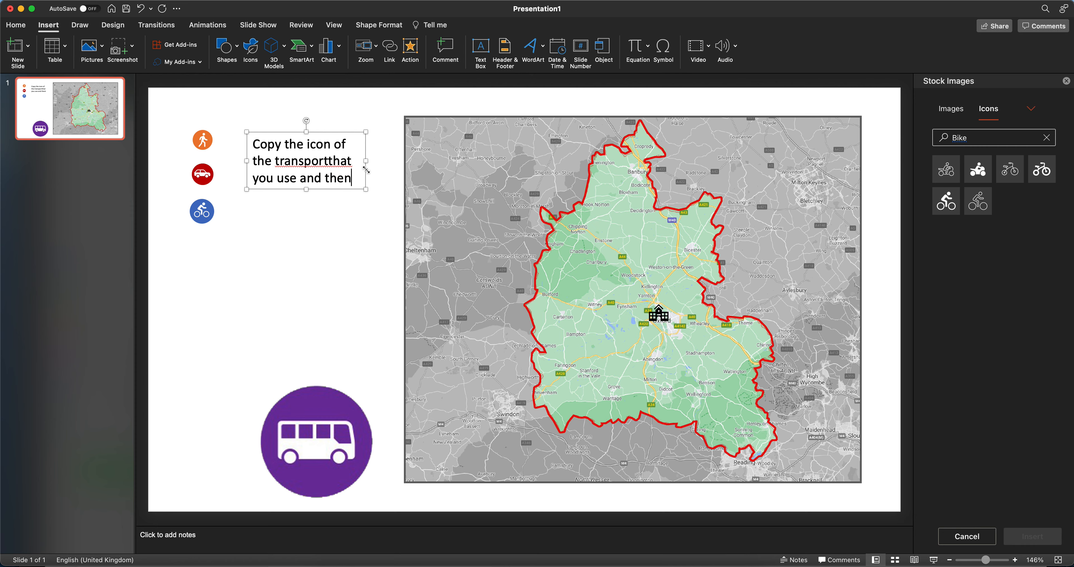
Continue the instruction text with "plot it on the map highlighting the area you travel from"
{"action": "type", "text": " plot it"}
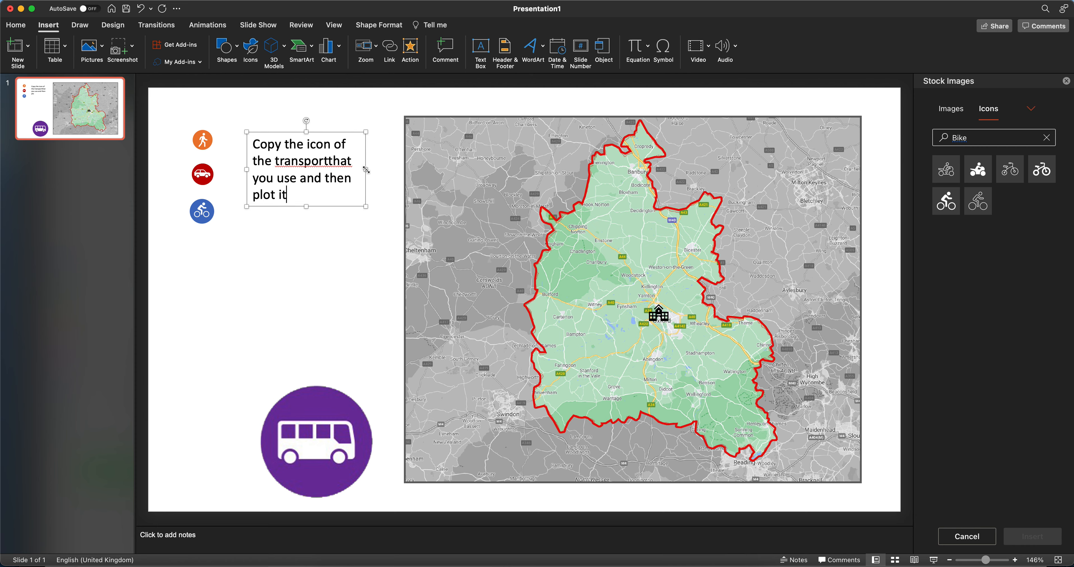
{"action": "type", "text": " on the mao"}
{"action": "type", "text": " highlighti"}
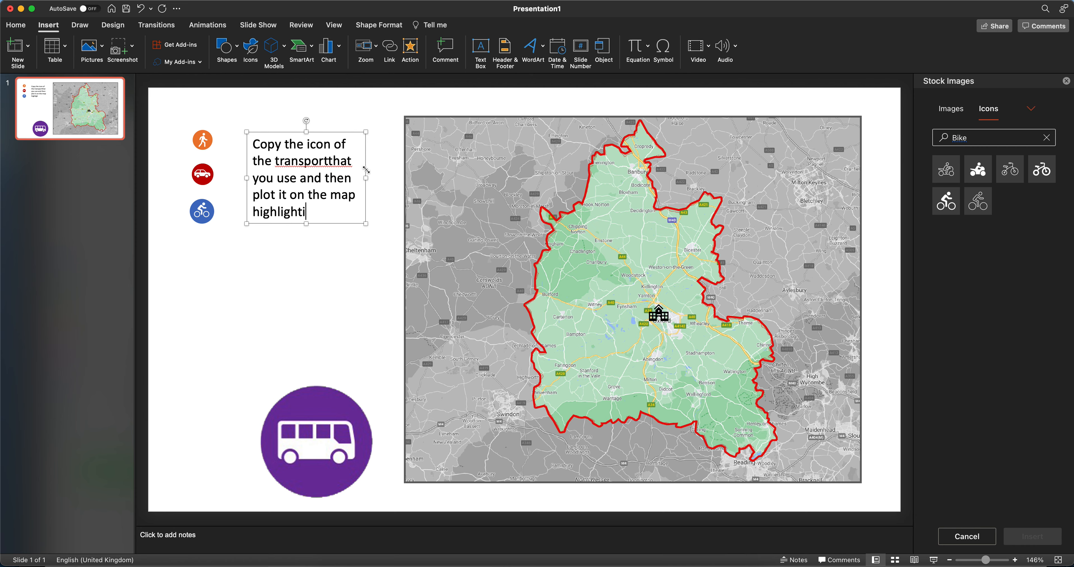
{"action": "type", "text": "ng the area you "}
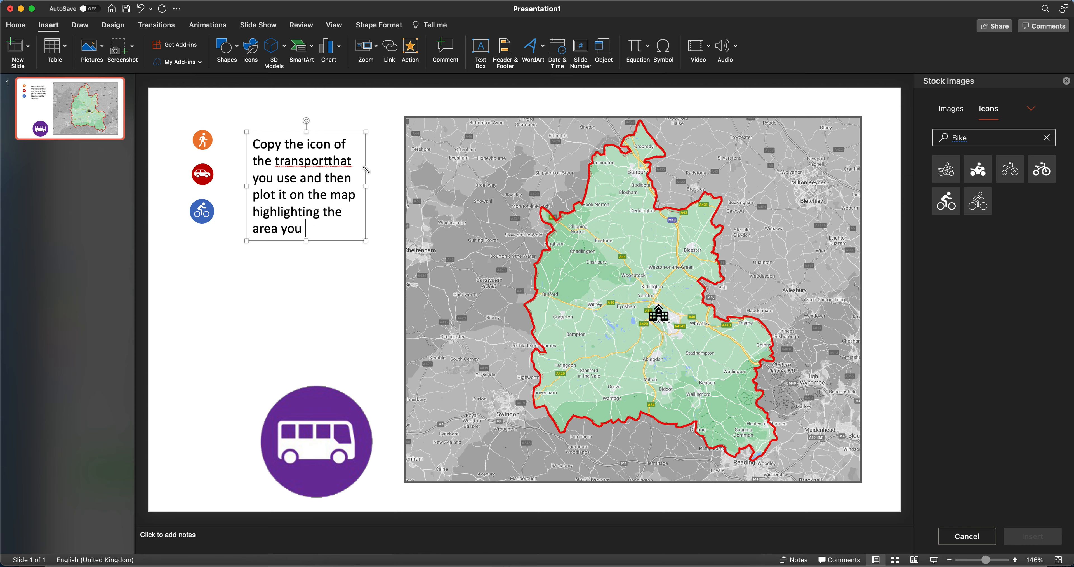
{"action": "type", "text": "travel from"}
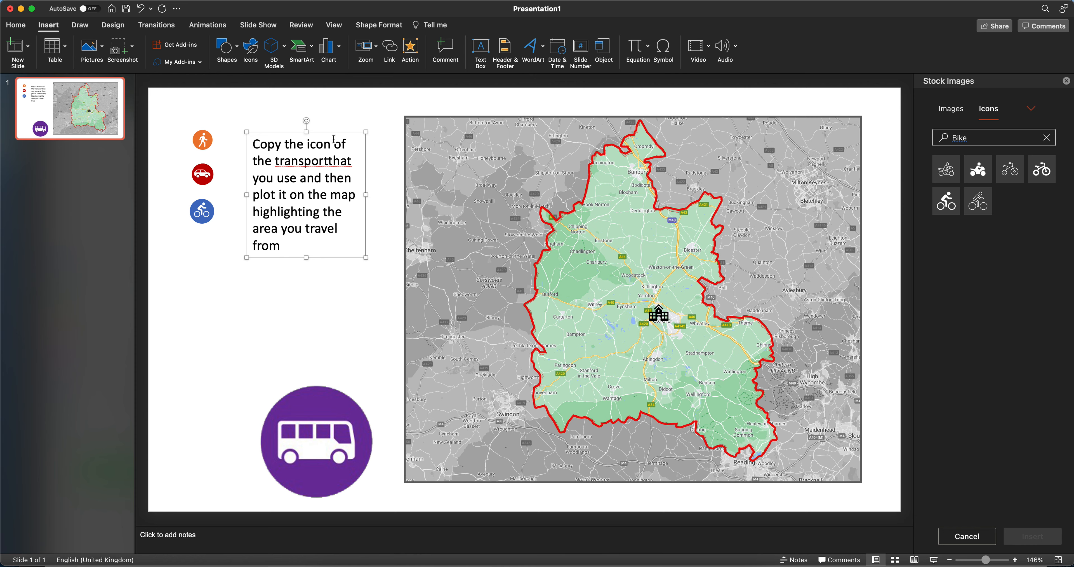
Place the insertion point between "transport" and "that" in the instruction text
{"action": "left_click", "coordinate": [329, 161]}
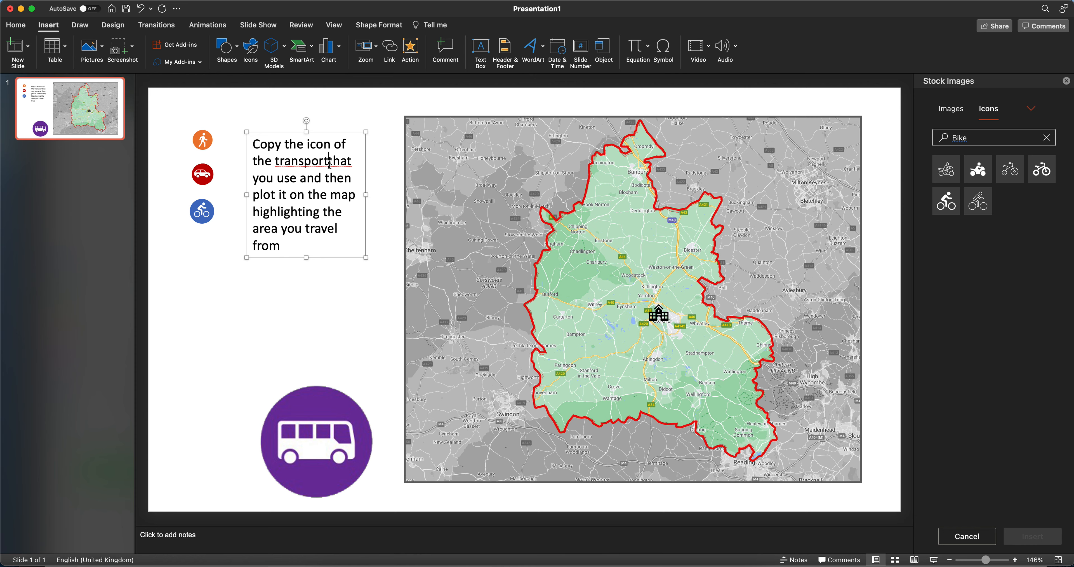